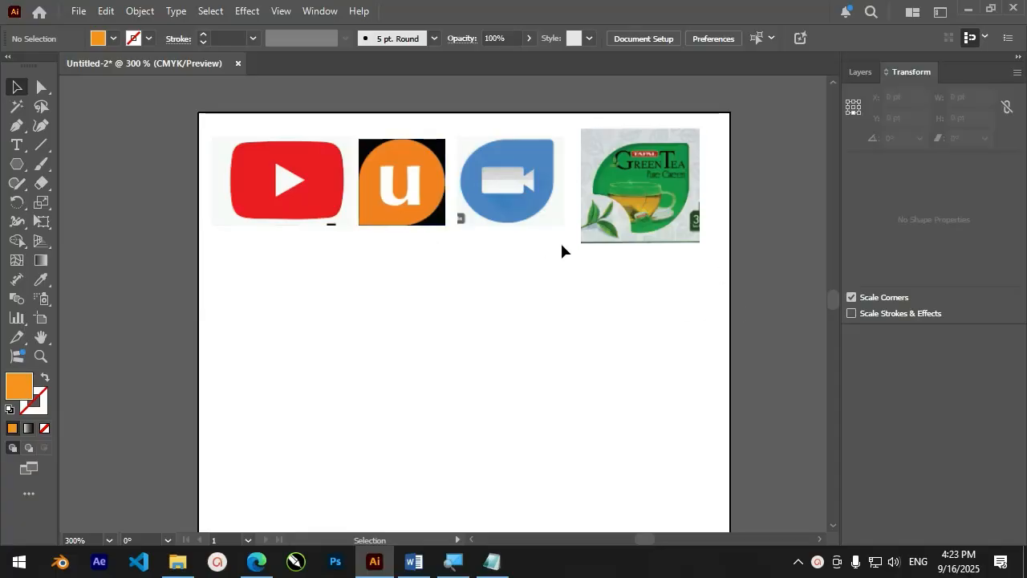
Draw a rectangle about 163 by 96 pt with no fill and a 1 pt black stroke below the YouTube logo
{"action": "left_click", "coordinate": [37, 88]}
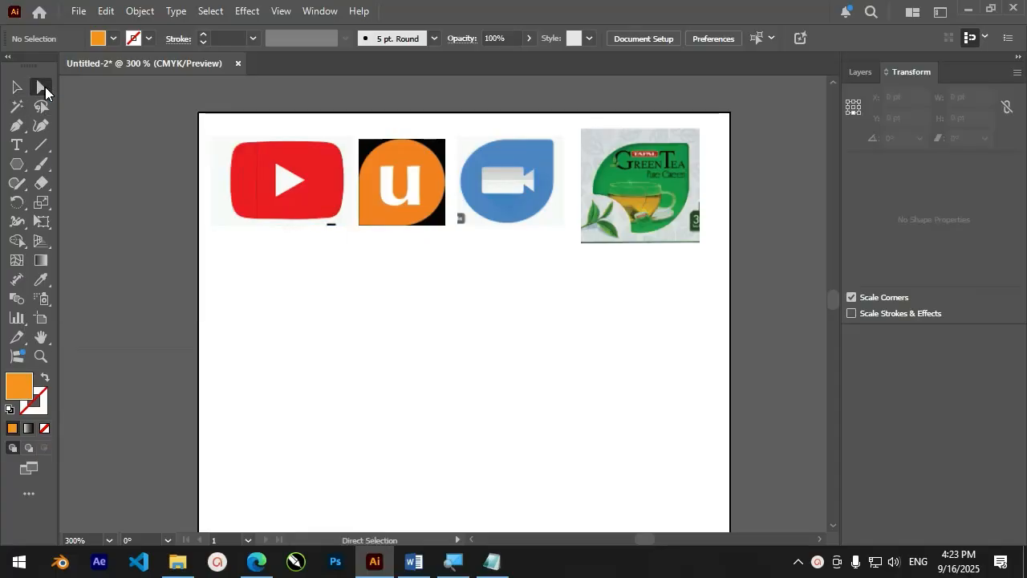
{"action": "left_click", "coordinate": [16, 164]}
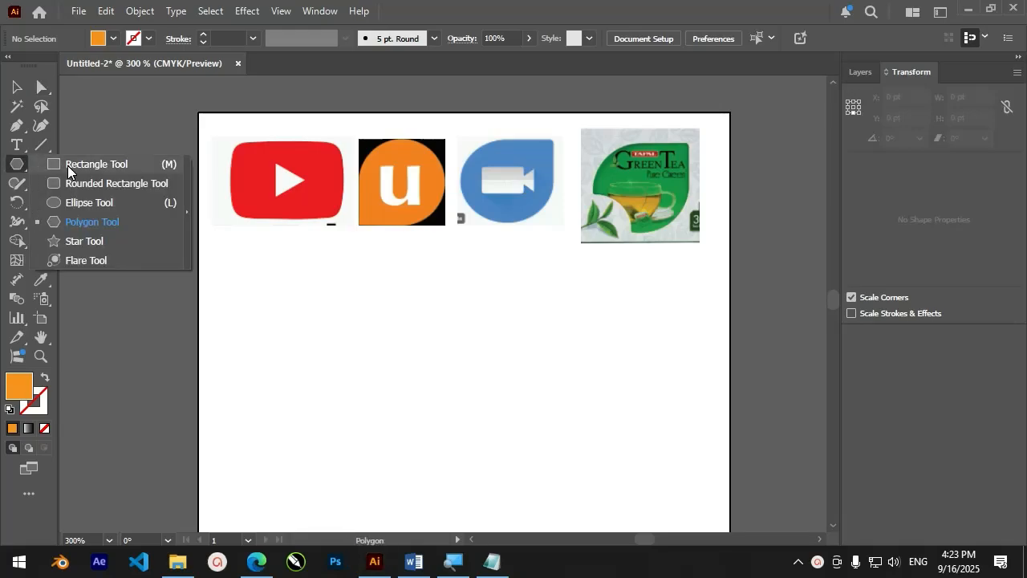
{"action": "left_click", "coordinate": [67, 166]}
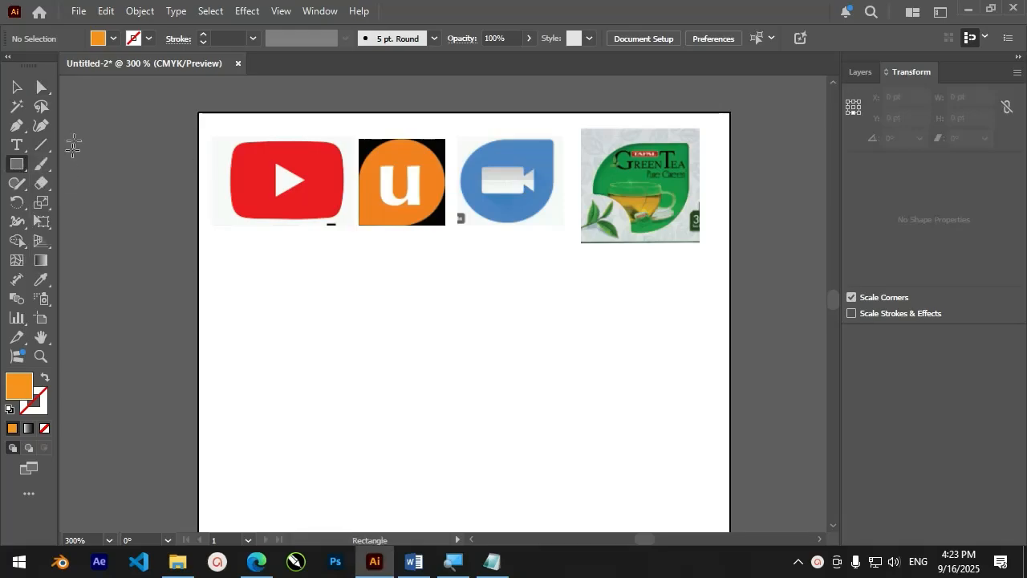
{"action": "left_click", "coordinate": [113, 38]}
{"action": "left_click", "coordinate": [10, 153]}
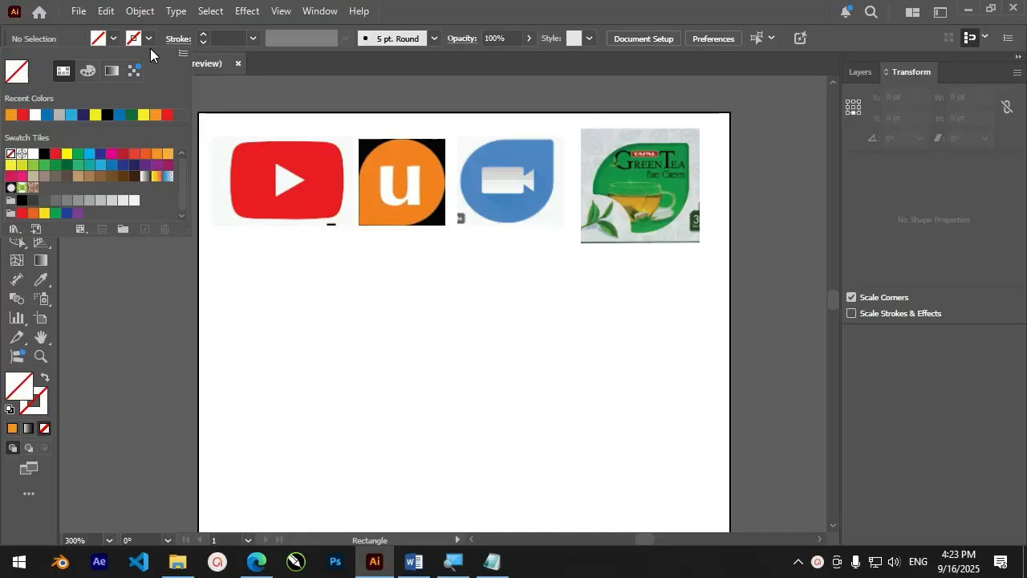
{"action": "left_click", "coordinate": [134, 39]}
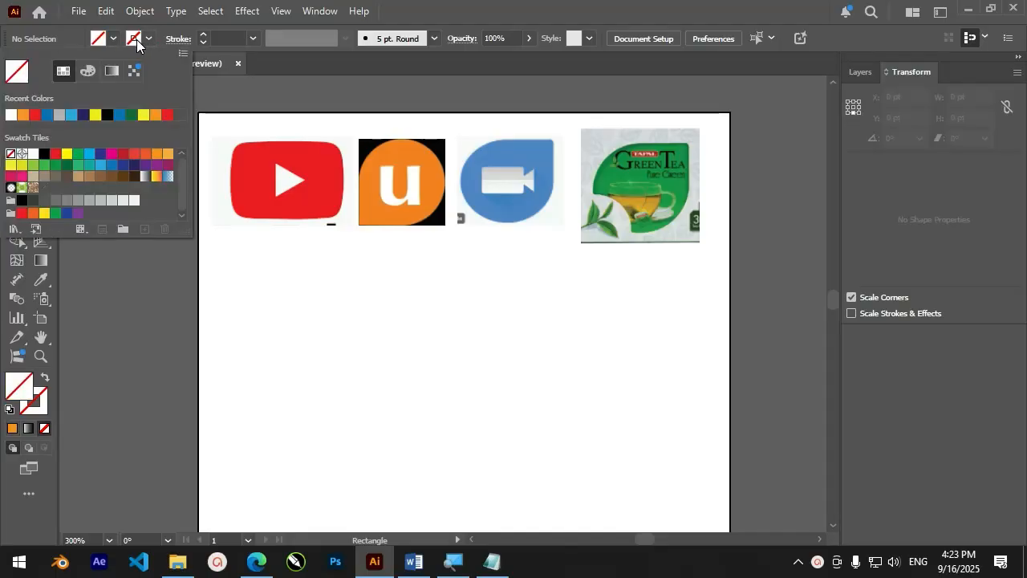
{"action": "left_click", "coordinate": [44, 155]}
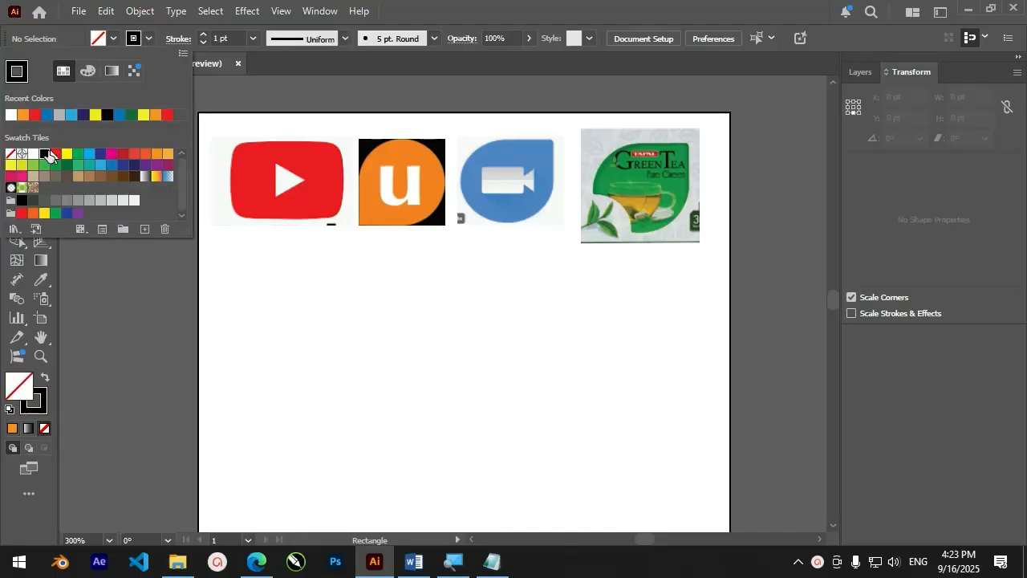
{"action": "left_click", "coordinate": [150, 39]}
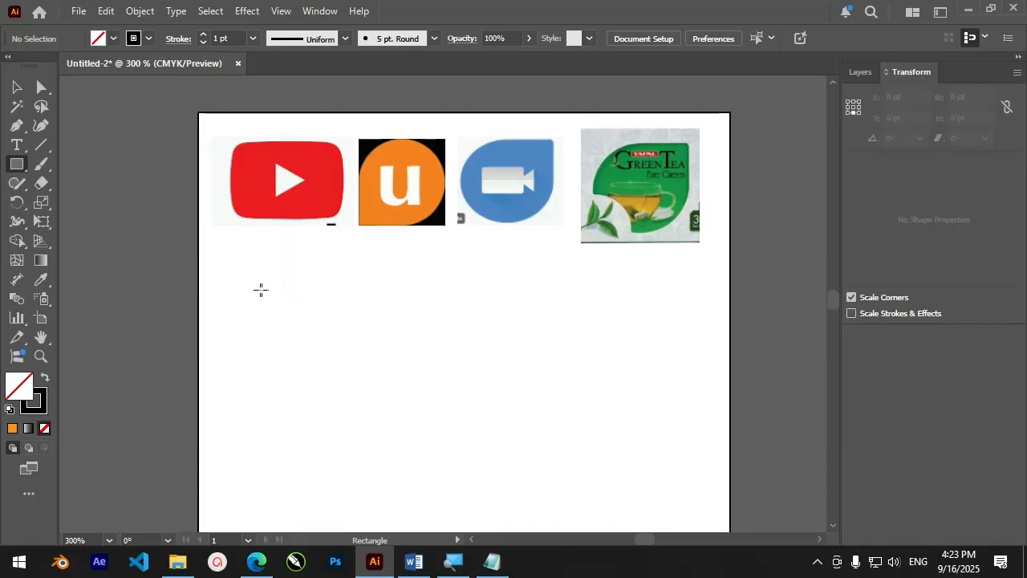
{"action": "left_click_drag", "start_coordinate": [241, 284], "coordinate": [382, 367]}
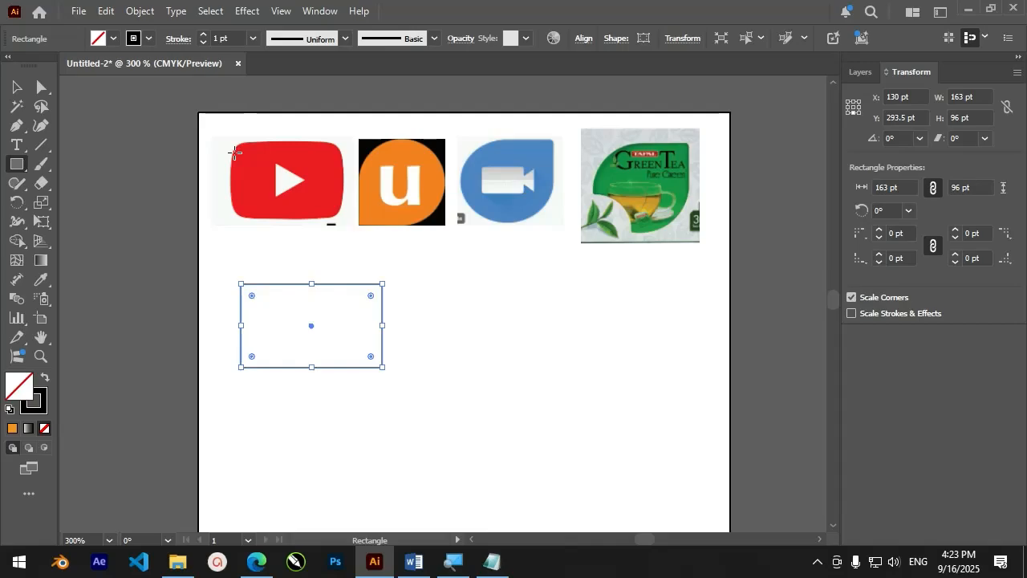
Draw a rounded rectangle about 143 by 102 pt beside the plain rectangle and delete it
{"action": "left_click", "coordinate": [16, 164]}
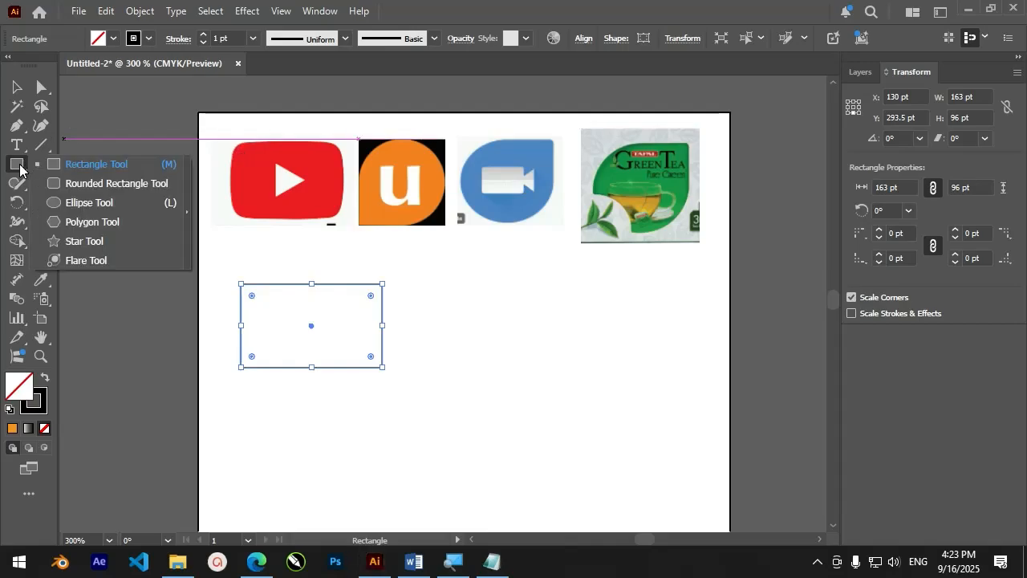
{"action": "left_click", "coordinate": [65, 184]}
{"action": "left_click_drag", "start_coordinate": [413, 284], "coordinate": [539, 373]}
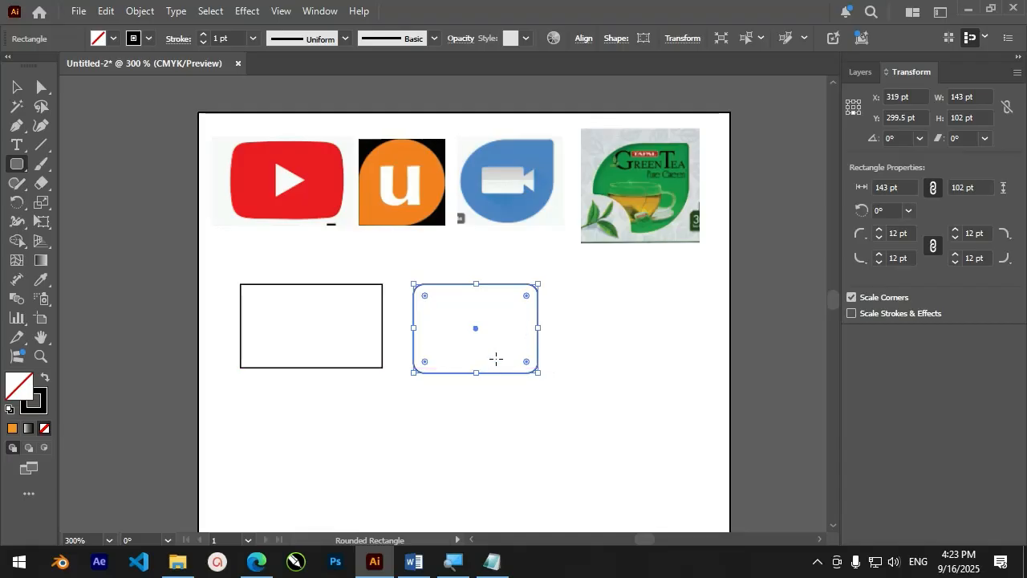
{"action": "key", "text": "Delete"}
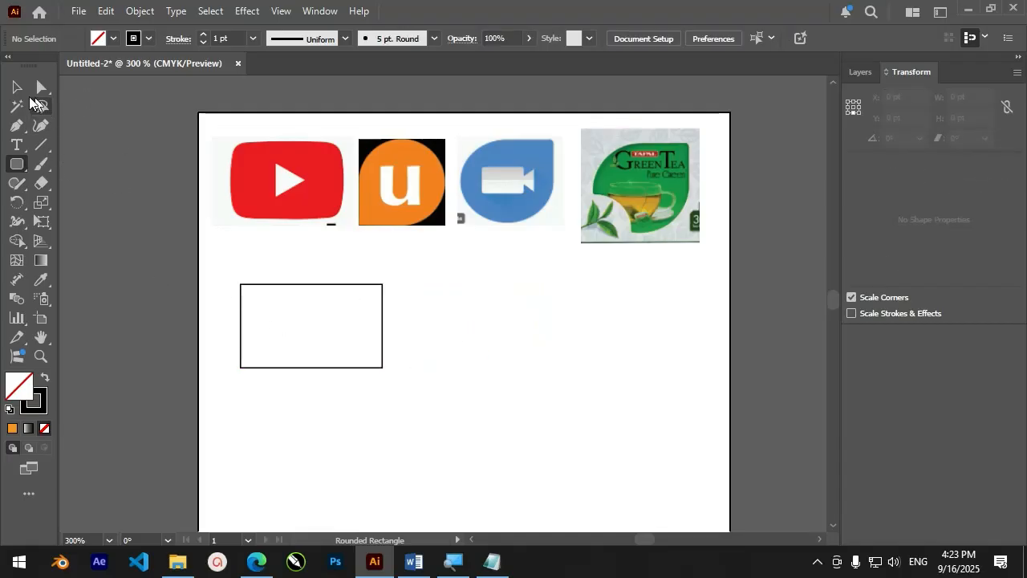
Round all four corners of the rectangle to a radius of about 22 pt
{"action": "left_click", "coordinate": [16, 87]}
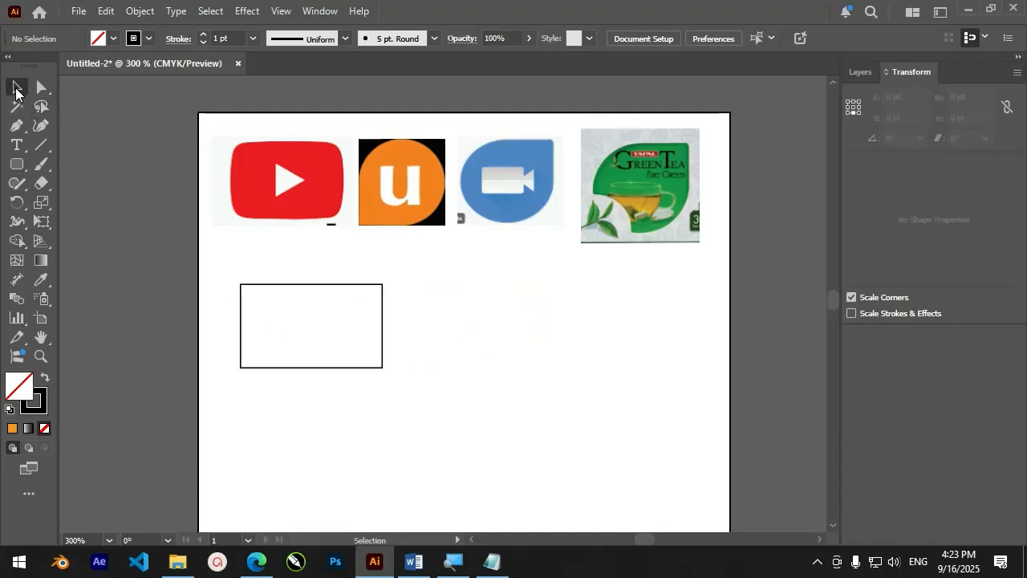
{"action": "left_click", "coordinate": [290, 286]}
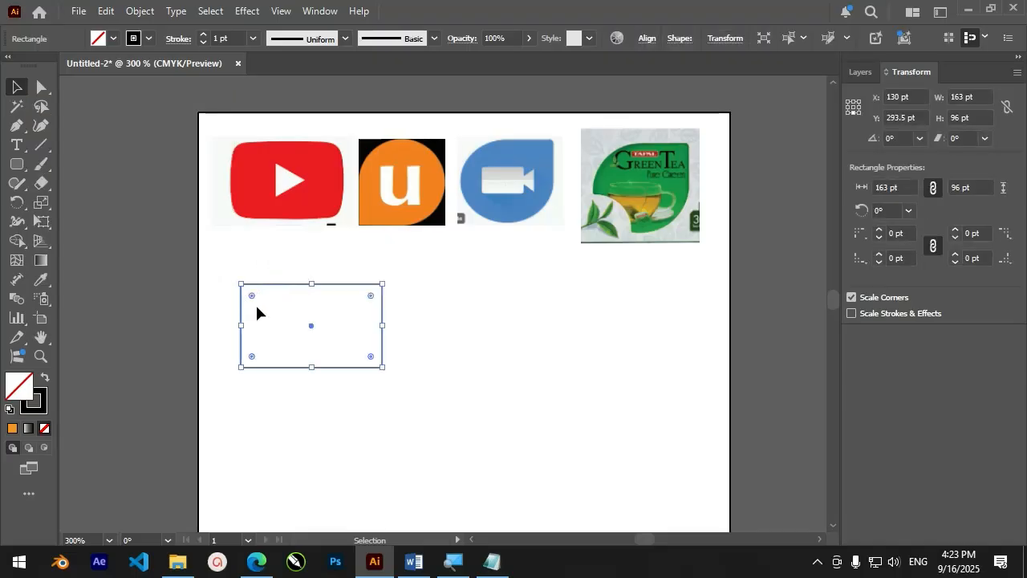
{"action": "scroll", "coordinate": [256, 305], "scroll_direction": "up", "scroll_amount": 3}
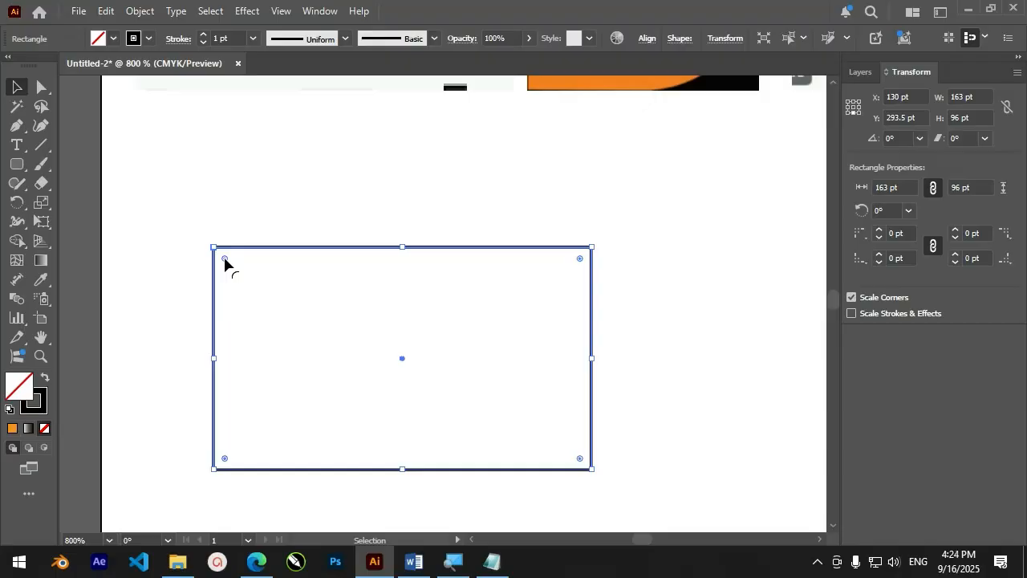
{"action": "scroll", "coordinate": [243, 278], "scroll_direction": "down", "scroll_amount": 3}
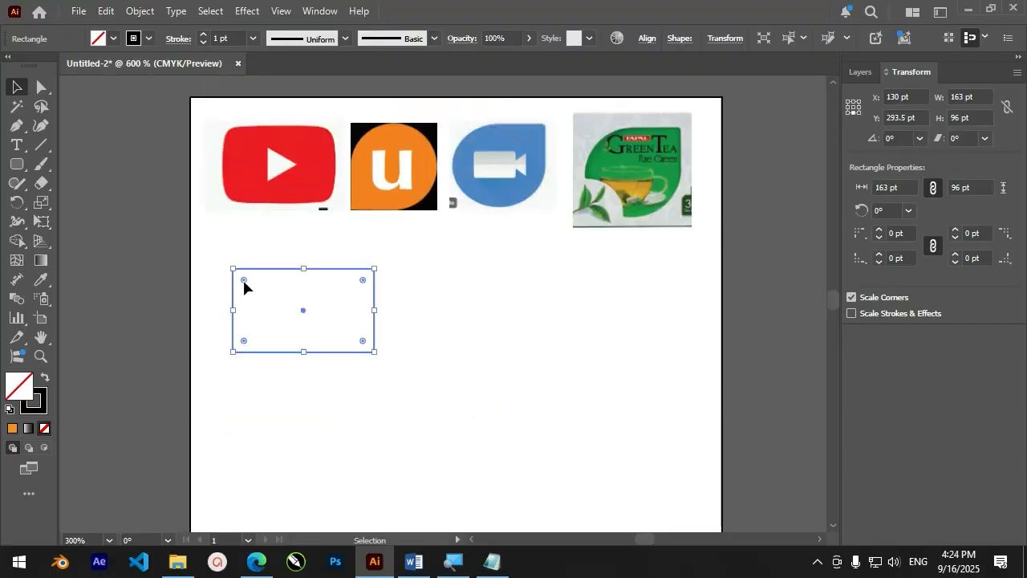
{"action": "left_click_drag", "start_coordinate": [238, 277], "coordinate": [265, 293]}
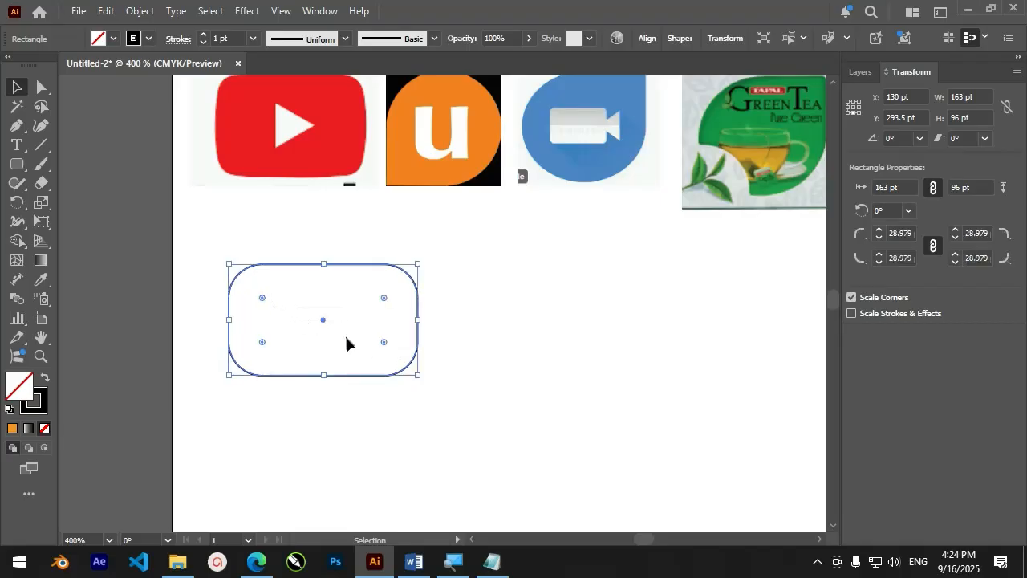
{"action": "scroll", "coordinate": [362, 341], "scroll_direction": "down", "scroll_amount": 2}
{"action": "scroll", "coordinate": [361, 341], "scroll_direction": "up", "scroll_amount": 2}
{"action": "left_click_drag", "start_coordinate": [263, 298], "coordinate": [255, 292]}
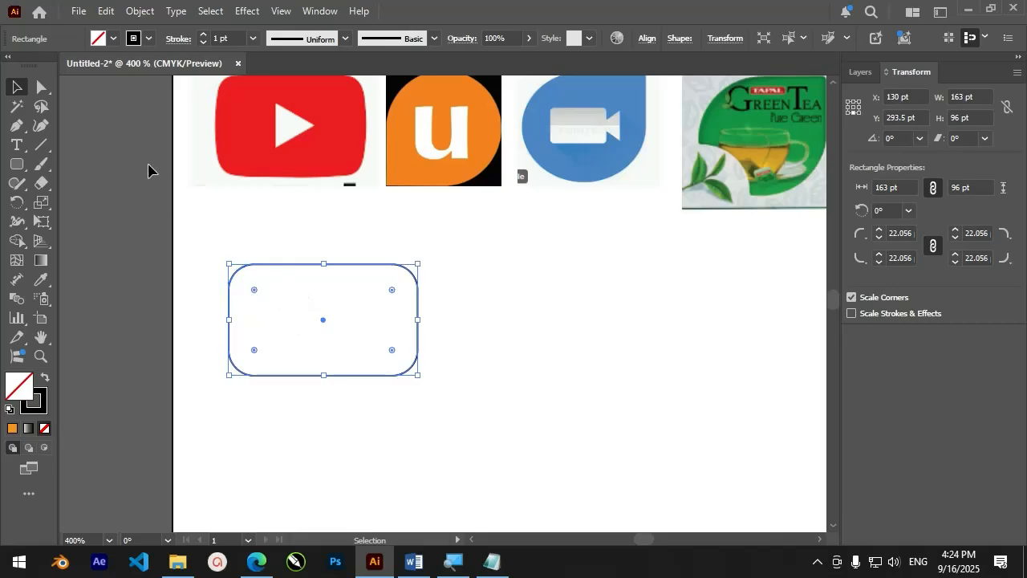
Fill the rounded rectangle with red and deselect it
{"action": "left_click", "coordinate": [113, 39]}
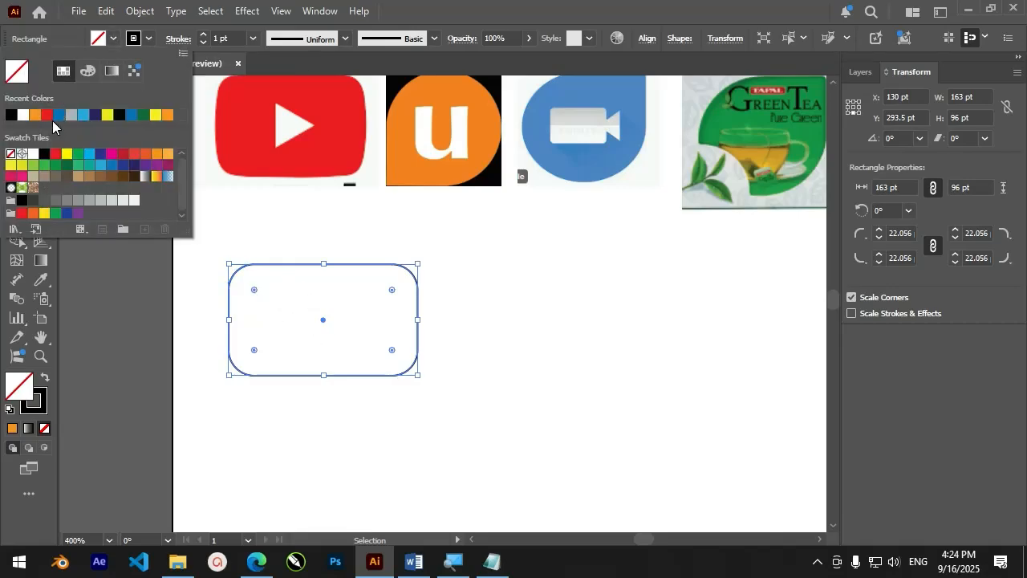
{"action": "left_click", "coordinate": [56, 154]}
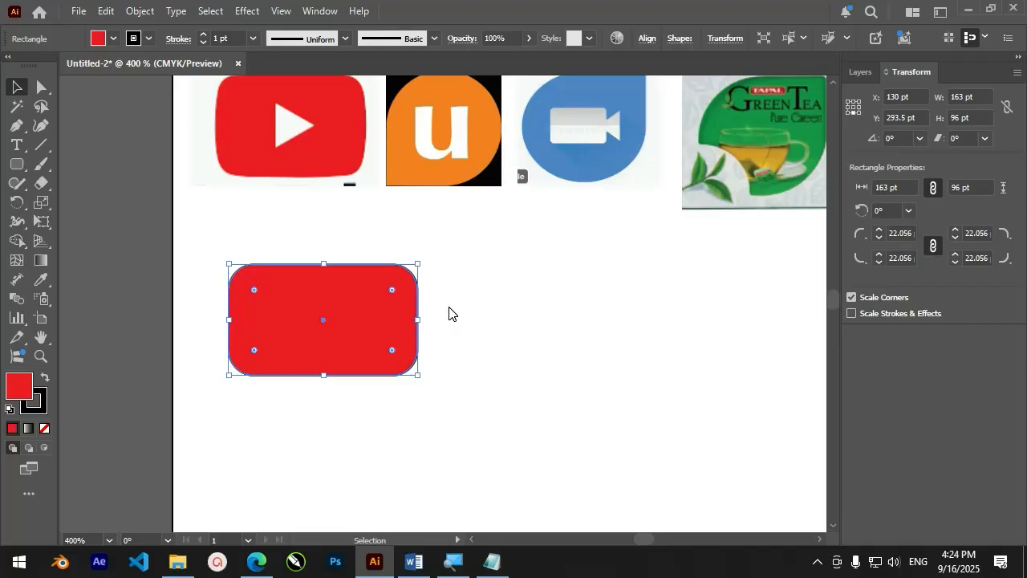
{"action": "left_click", "coordinate": [450, 378]}
Create a three-sided polygon with a radius of 341.5263 pt using the Polygon tool
{"action": "scroll", "coordinate": [441, 433], "scroll_direction": "down", "scroll_amount": 2}
{"action": "scroll", "coordinate": [417, 395], "scroll_direction": "up", "scroll_amount": 2}
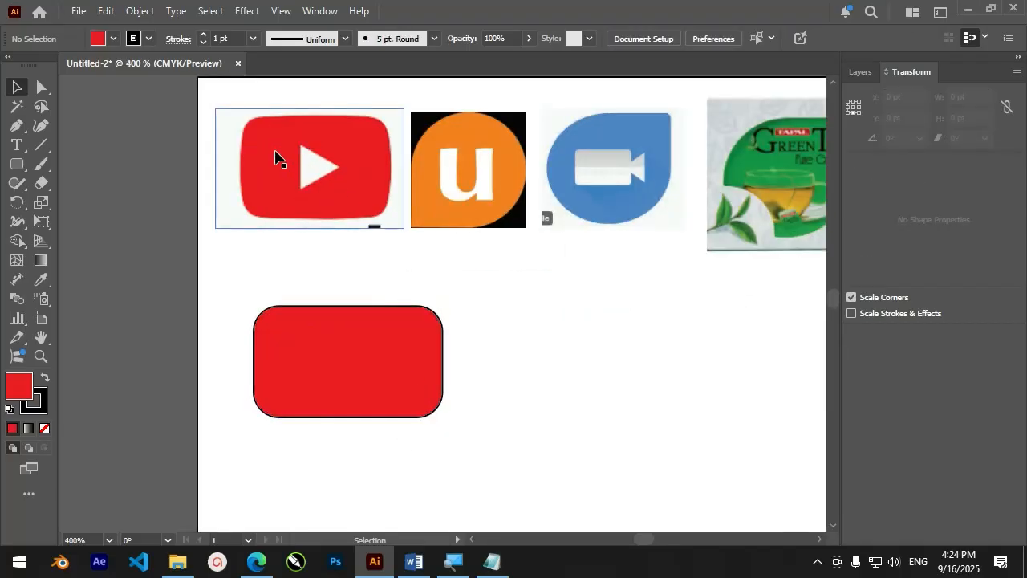
{"action": "left_click_drag", "start_coordinate": [16, 164], "coordinate": [66, 222]}
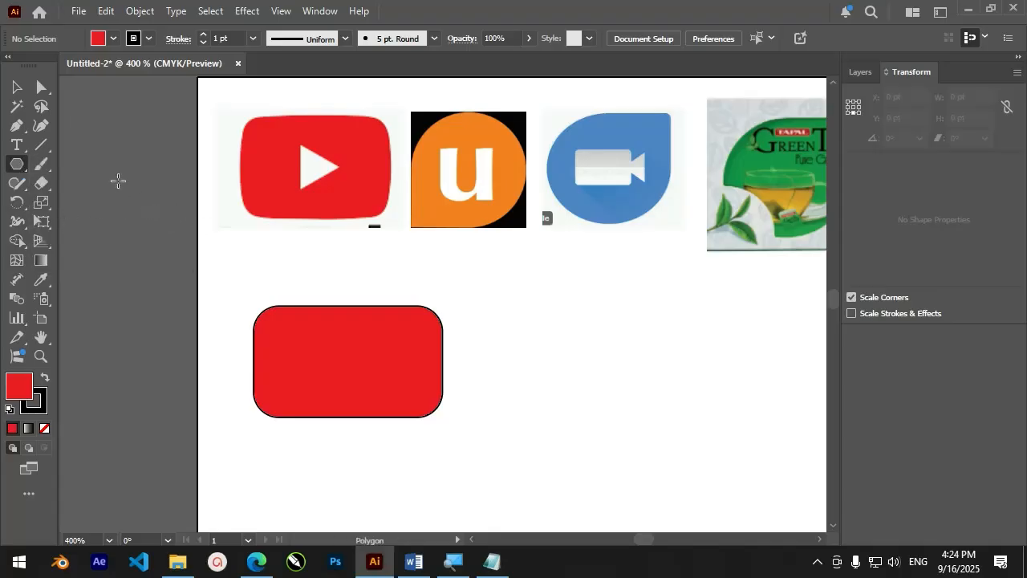
{"action": "left_click", "coordinate": [139, 286]}
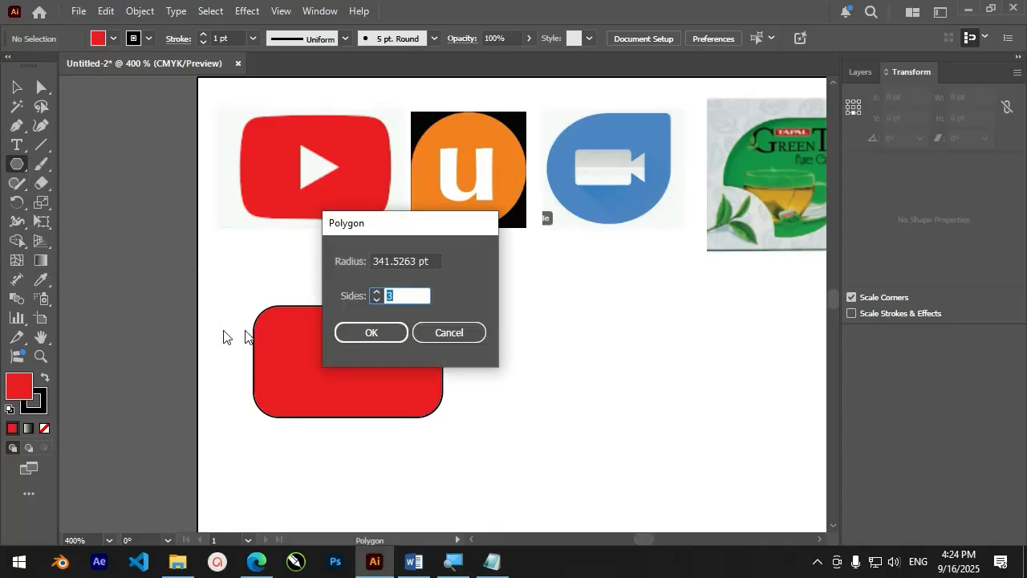
{"action": "left_click", "coordinate": [378, 292]}
{"action": "left_click", "coordinate": [377, 301]}
{"action": "left_click", "coordinate": [388, 332]}
Shrink the triangle to about 94 by 76 pt and fill it with white
{"action": "scroll", "coordinate": [390, 337], "scroll_direction": "down", "scroll_amount": 3}
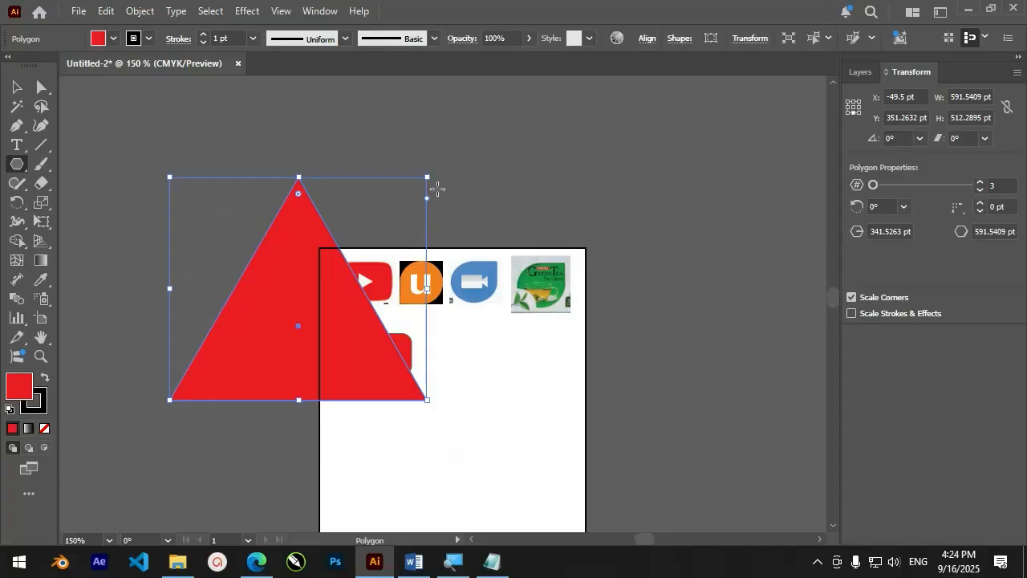
{"action": "left_click_drag", "start_coordinate": [427, 175], "coordinate": [214, 365]}
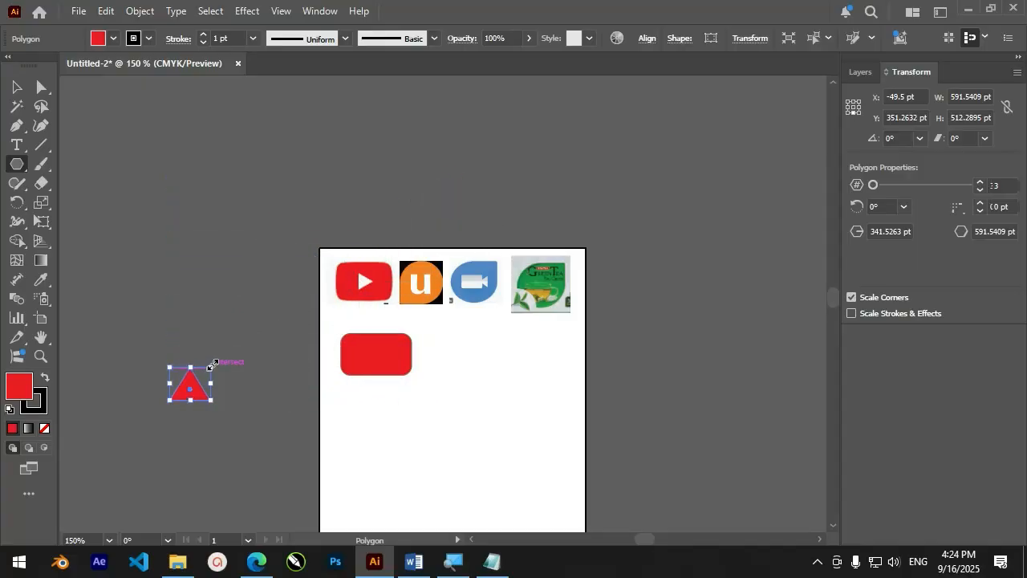
{"action": "left_click", "coordinate": [114, 38]}
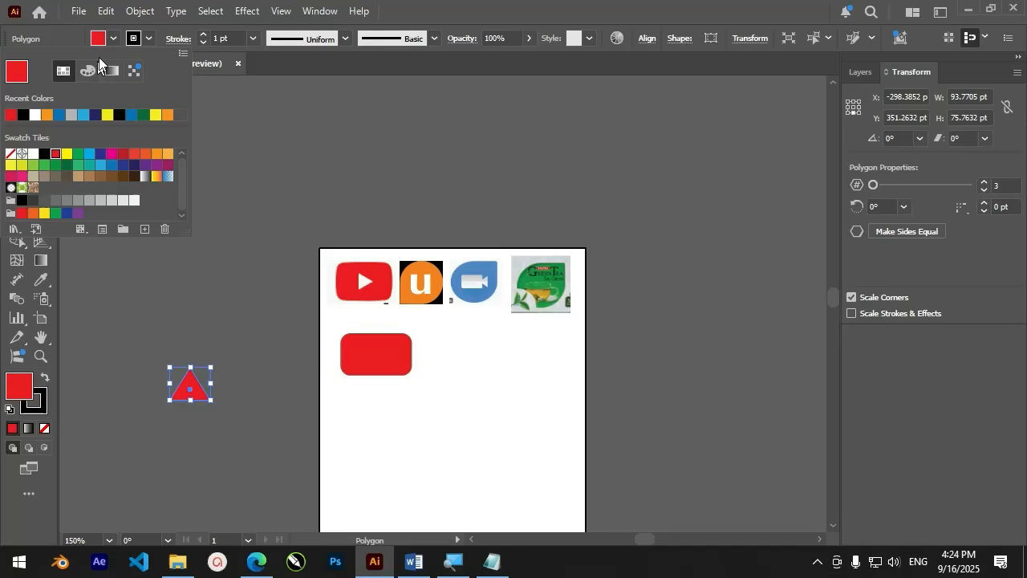
{"action": "left_click", "coordinate": [34, 118]}
{"action": "left_click", "coordinate": [201, 260]}
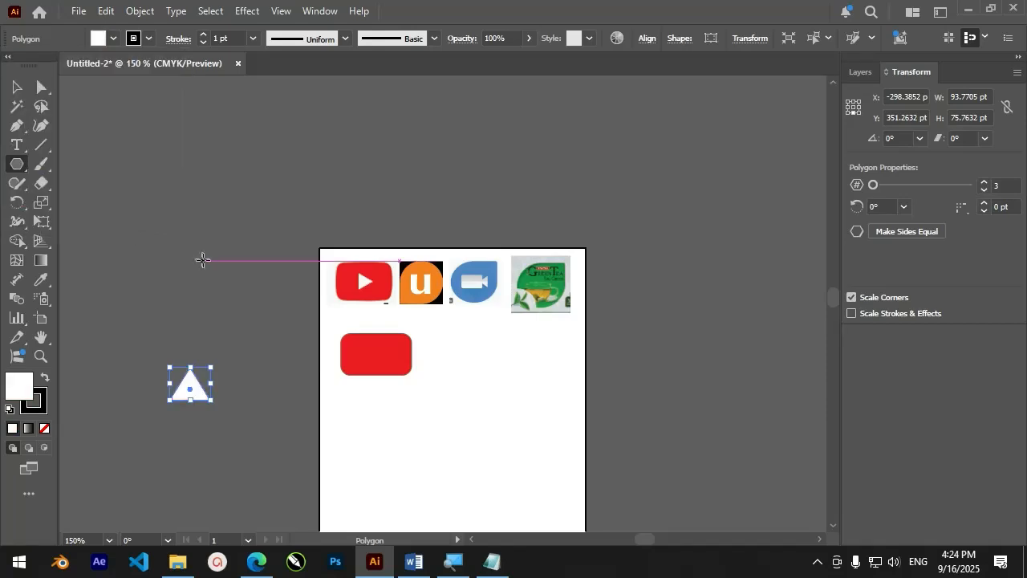
Move the white triangle onto the red rounded rectangle and scale it down to about 37 by 30 pt near the middle
{"action": "left_click", "coordinate": [16, 86]}
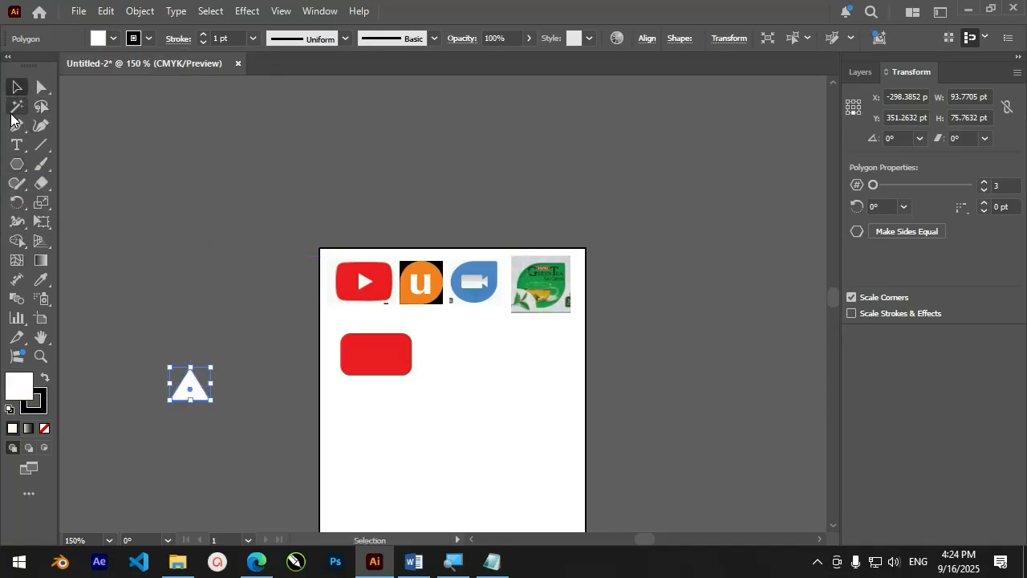
{"action": "left_click_drag", "start_coordinate": [198, 390], "coordinate": [376, 363]}
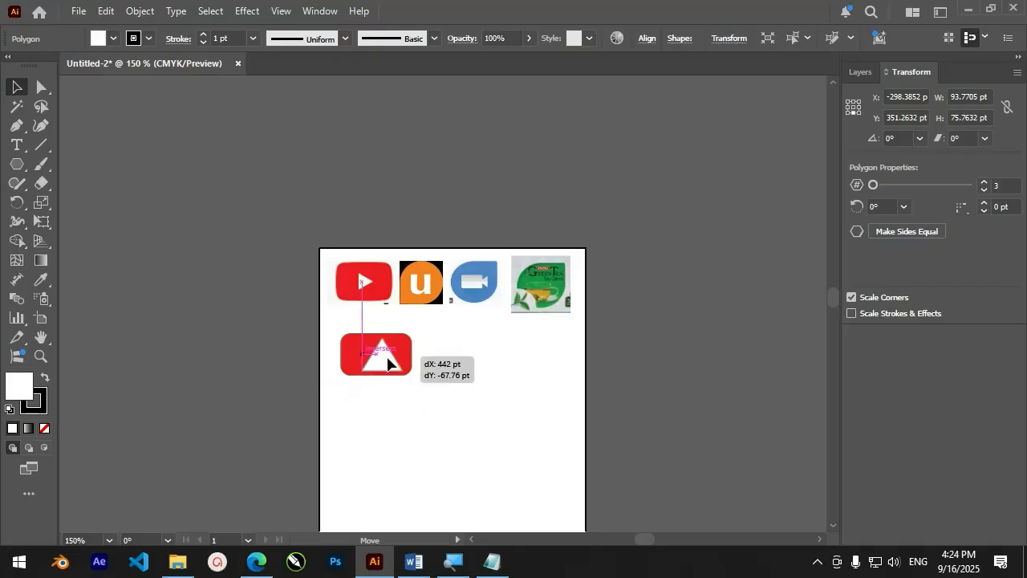
{"action": "key", "text": "ctrl+="}
{"action": "key", "text": "ctrl+="}
{"action": "key", "text": "ctrl+="}
{"action": "key", "text": "ctrl+="}
{"action": "key", "text": "ctrl+="}
{"action": "left_click_drag", "start_coordinate": [438, 258], "coordinate": [302, 362]}
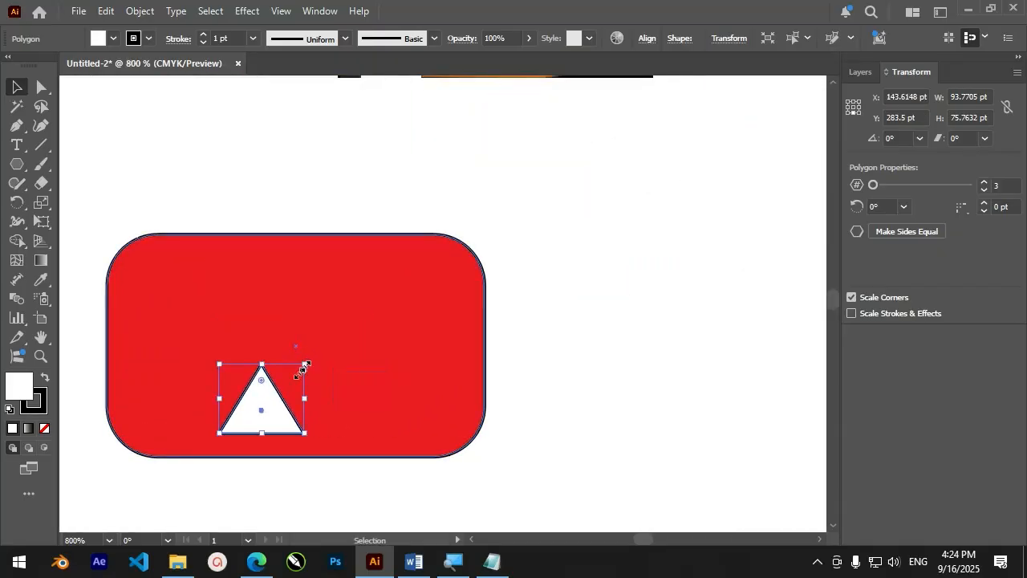
{"action": "left_click_drag", "start_coordinate": [273, 407], "coordinate": [318, 337]}
Rotate the triangle to 270° so it points right like a play symbol, and shift it slightly left to centre it
{"action": "scroll", "coordinate": [319, 337], "scroll_direction": "down", "scroll_amount": 2}
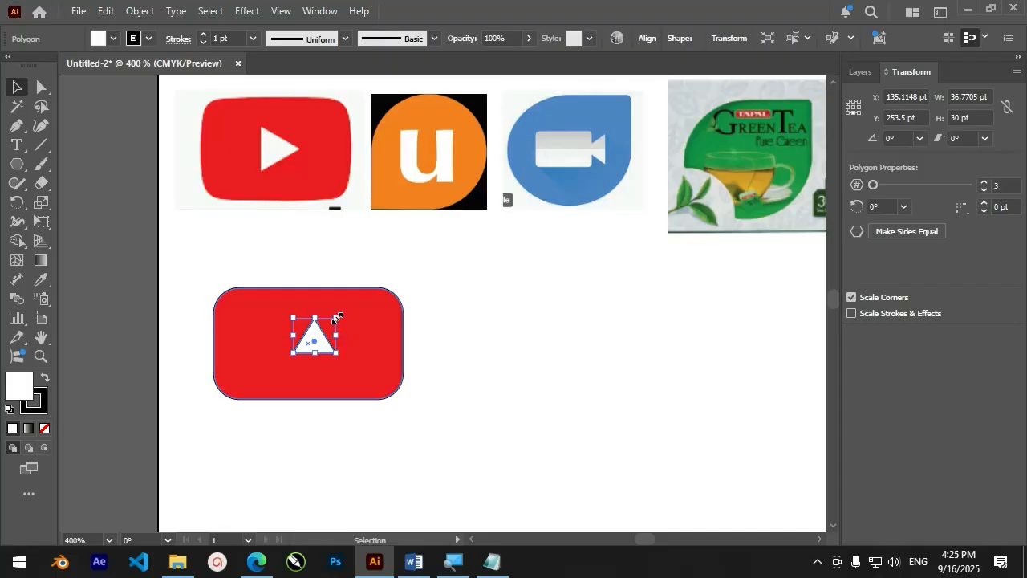
{"action": "mouse_move", "coordinate": [338, 317]}
{"action": "left_mouse_down"}
{"action": "mouse_move", "coordinate": [348, 313]}
{"action": "mouse_move", "coordinate": [336, 318]}
{"action": "left_mouse_up"}
{"action": "left_click_drag", "start_coordinate": [337, 314], "coordinate": [348, 361]}
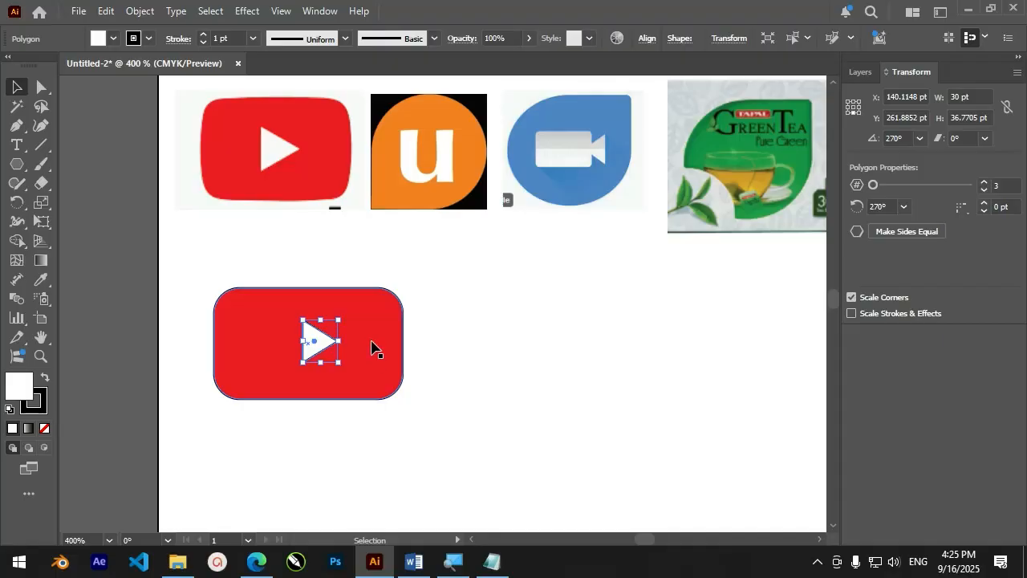
{"action": "left_click", "coordinate": [384, 281]}
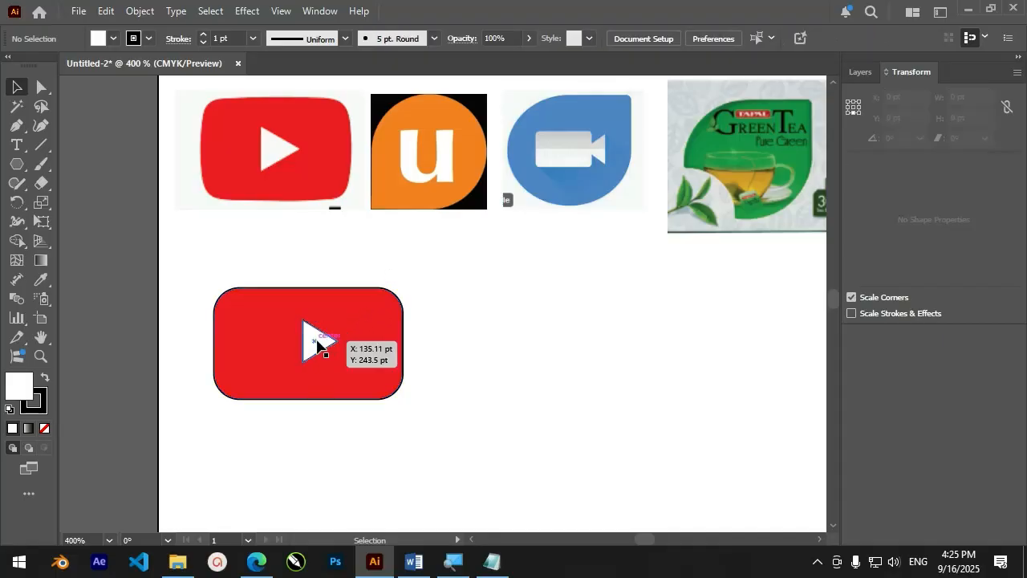
{"action": "left_click_drag", "start_coordinate": [317, 339], "coordinate": [312, 341]}
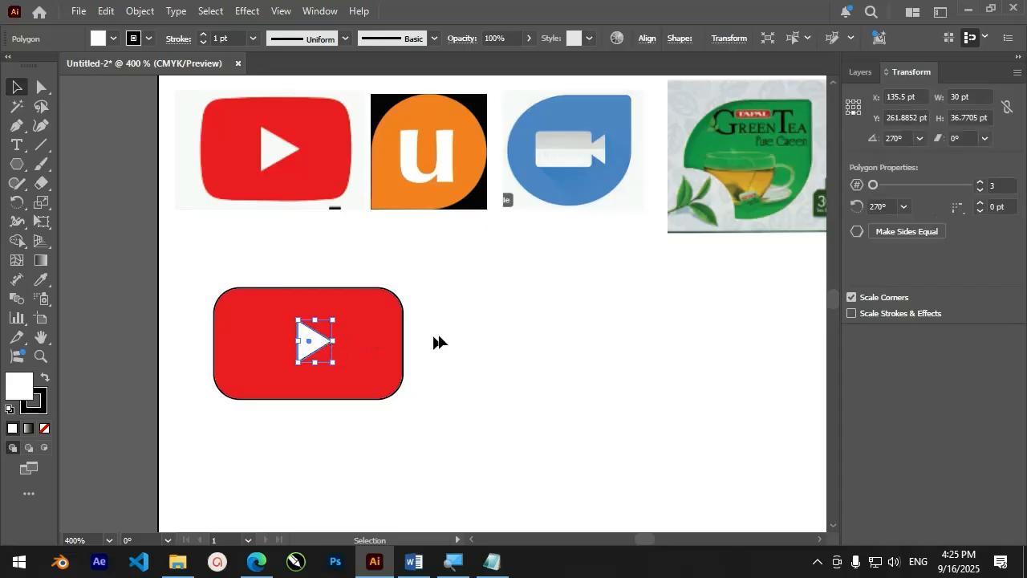
{"action": "left_click", "coordinate": [438, 341]}
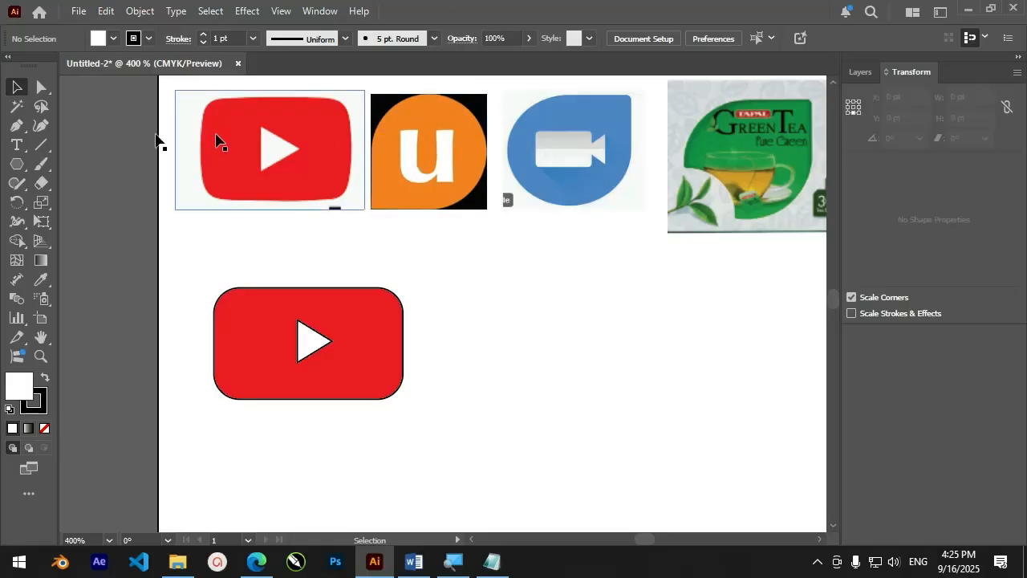
Draw a 90 by 90 pt square beside the red play logo using the Rectangle tool
{"action": "left_click", "coordinate": [20, 165]}
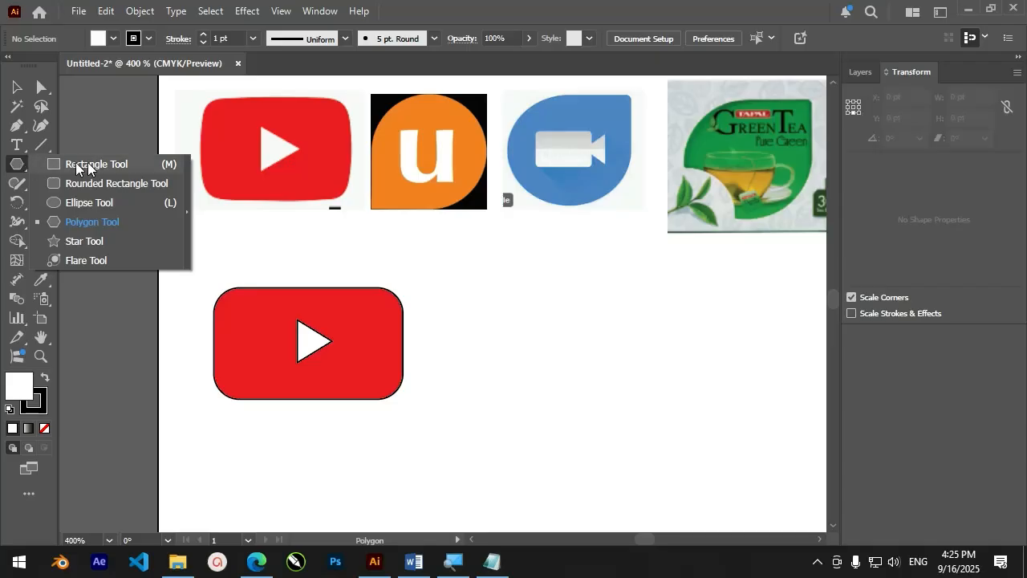
{"action": "left_click", "coordinate": [88, 164]}
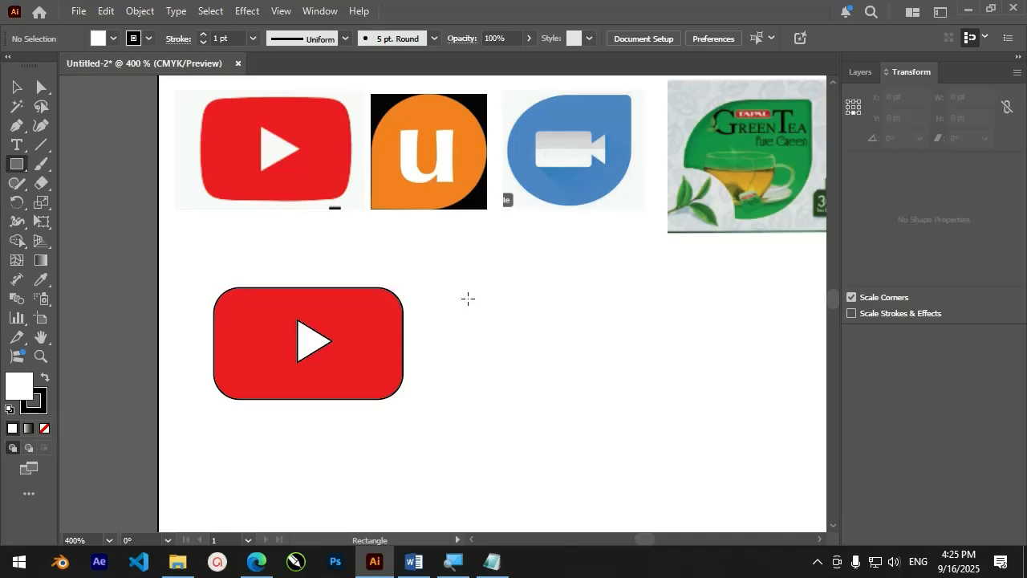
{"action": "left_click_drag", "start_coordinate": [455, 295], "coordinate": [557, 400]}
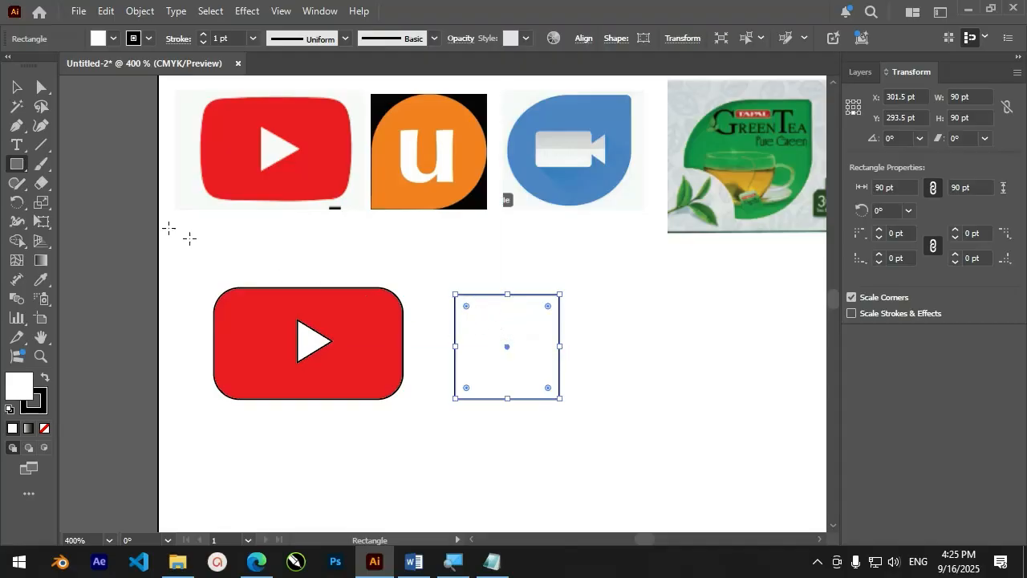
{"action": "left_click", "coordinate": [16, 87]}
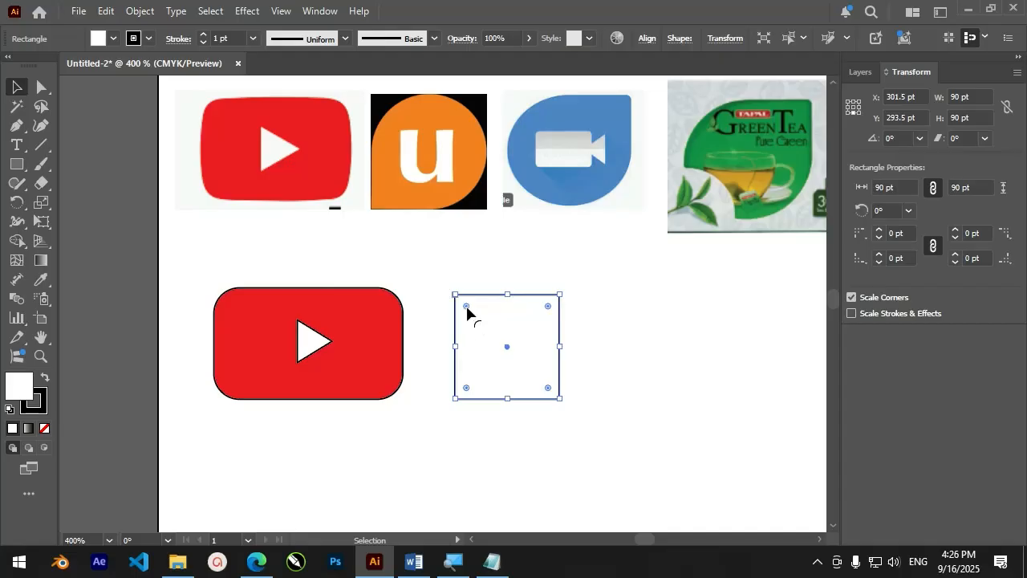
{"action": "mouse_move", "coordinate": [467, 308]}
{"action": "left_mouse_down"}
{"action": "mouse_move", "coordinate": [492, 326]}
{"action": "mouse_move", "coordinate": [455, 297]}
{"action": "left_mouse_up"}
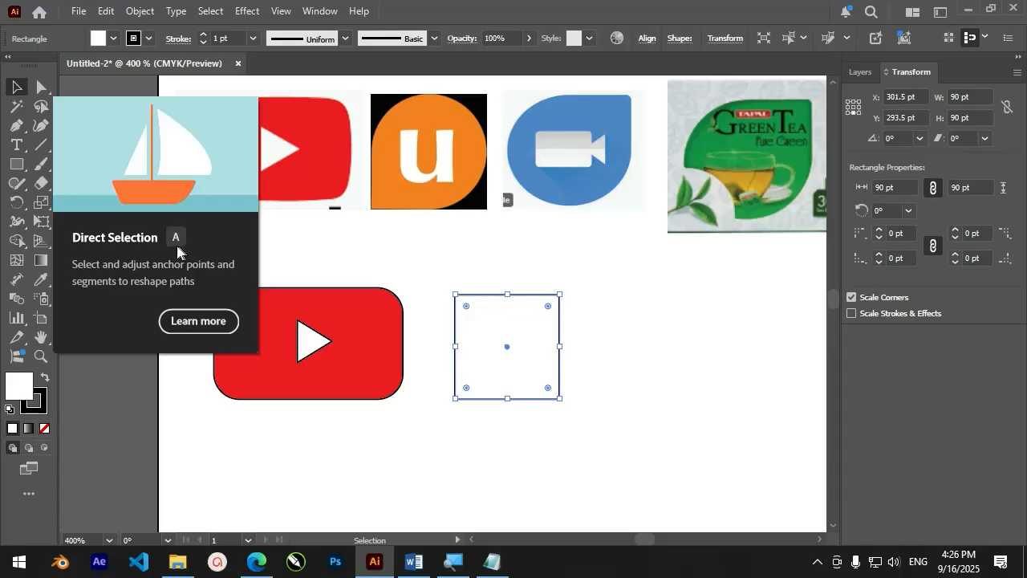
Directly select the square's upper-left anchor point, try moving it about 38 pt upward, and undo the move
{"action": "left_click", "coordinate": [41, 89]}
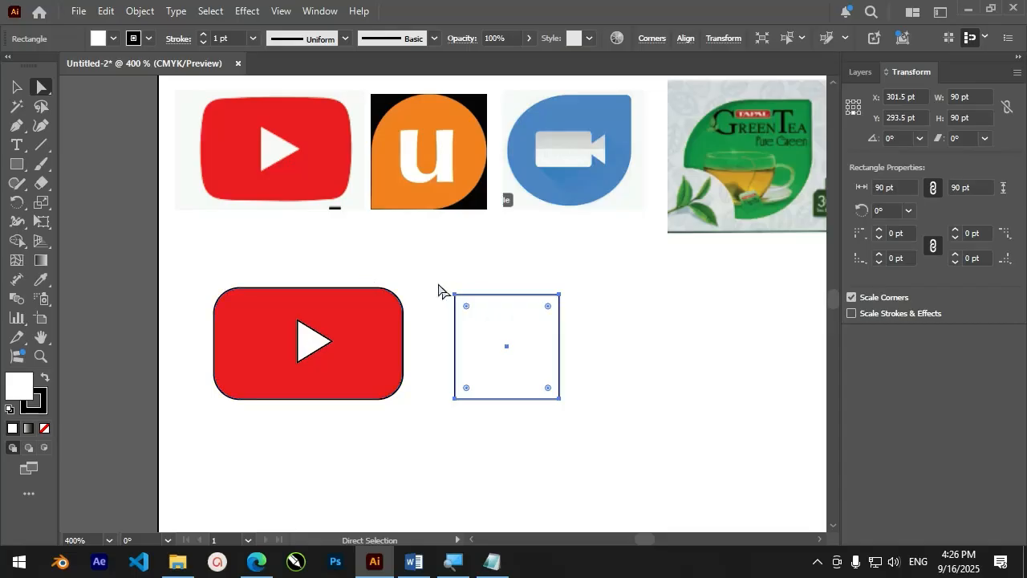
{"action": "left_click_drag", "start_coordinate": [435, 281], "coordinate": [495, 339]}
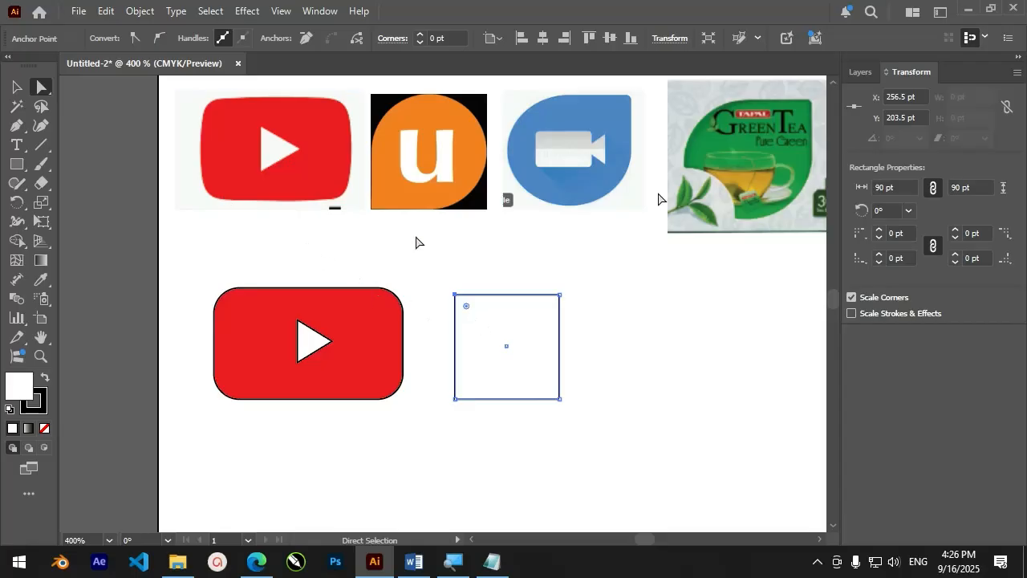
{"action": "left_click_drag", "start_coordinate": [457, 297], "coordinate": [455, 250]}
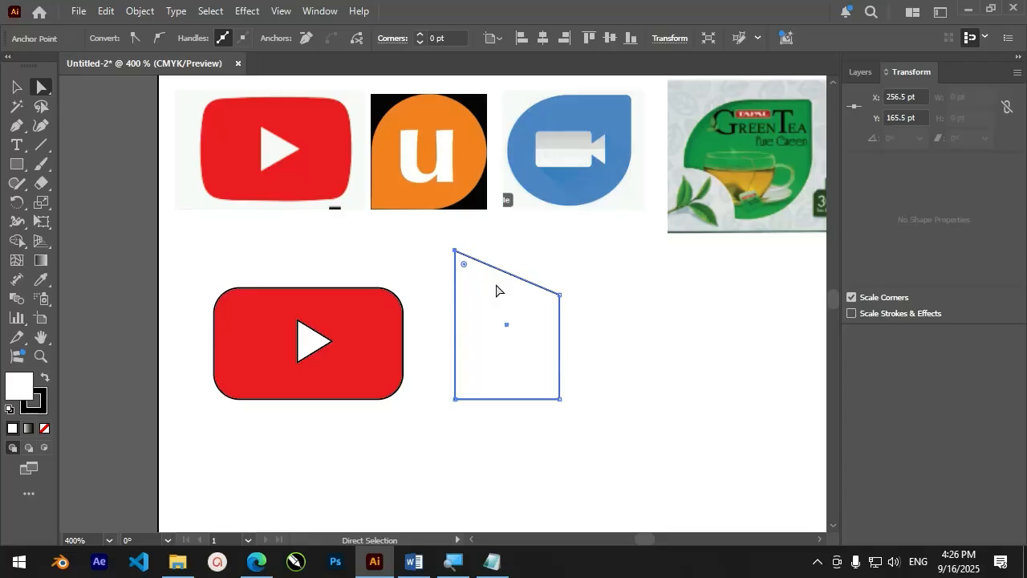
{"action": "key", "text": "ctrl+z"}
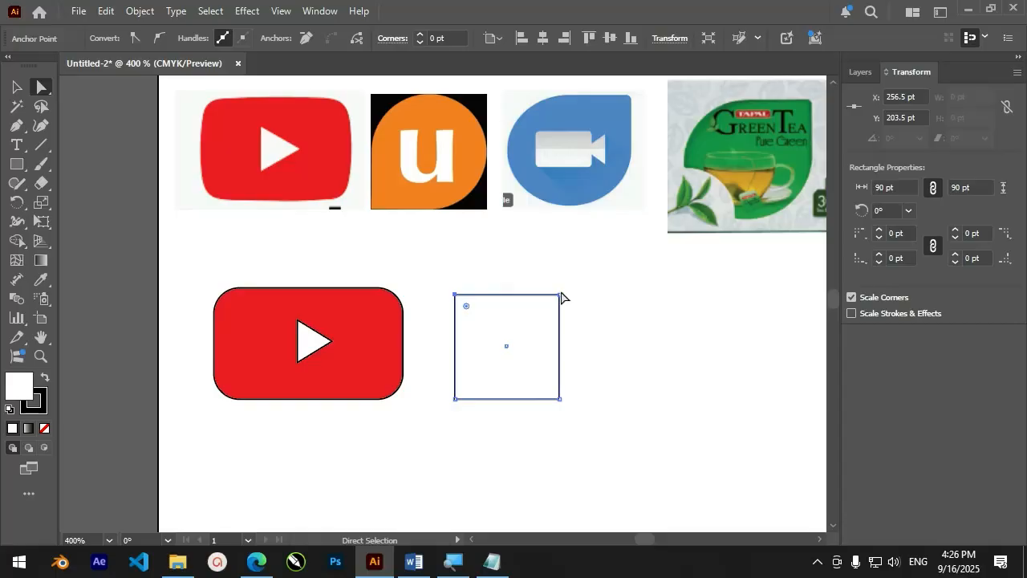
Add the upper-right and lower-right anchor points to the selection and round these three corners to 45 pt, leaving the lower-left corner sharp
{"action": "left_click", "coordinate": [539, 326]}
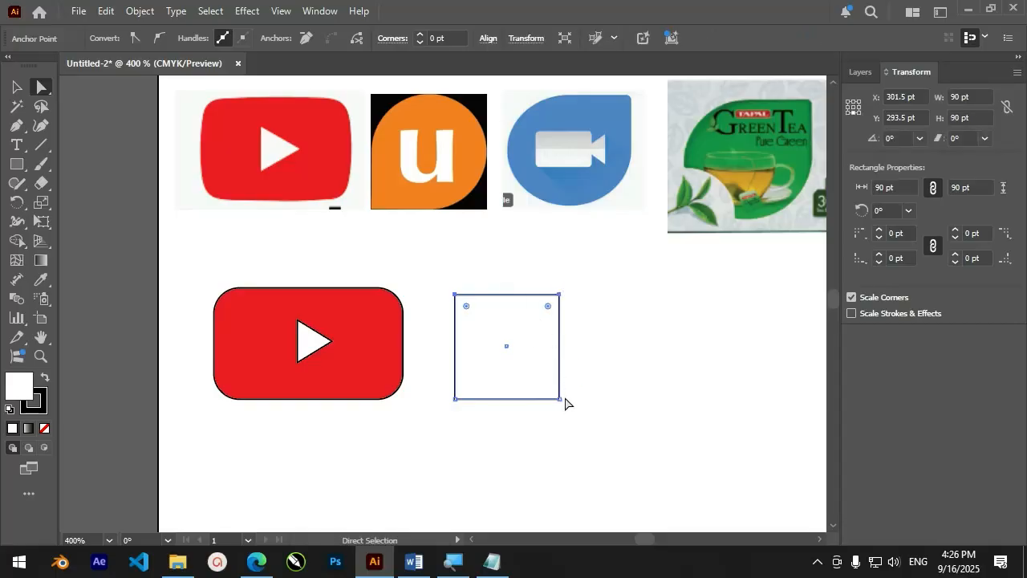
{"action": "left_click_drag", "start_coordinate": [575, 382], "coordinate": [540, 415]}
{"action": "left_click_drag", "start_coordinate": [548, 306], "coordinate": [509, 357]}
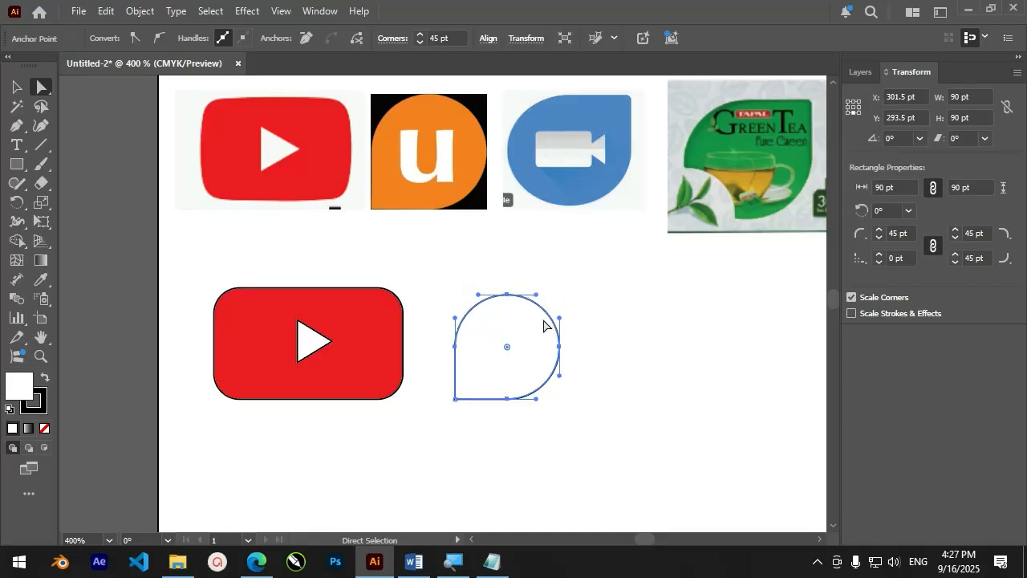
{"action": "left_click", "coordinate": [16, 87]}
{"action": "left_click", "coordinate": [602, 337]}
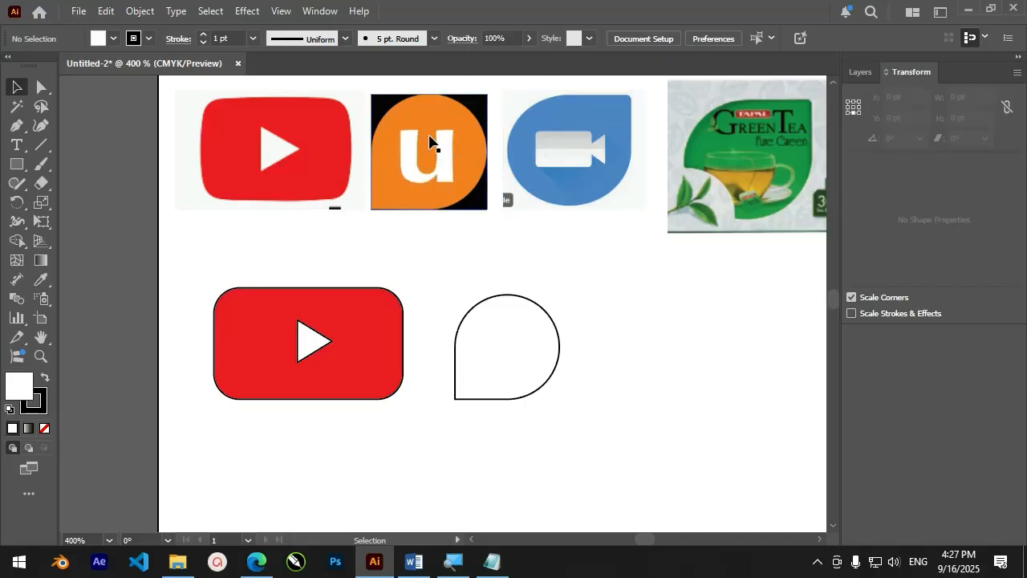
Add the letter "u" as text, enlarge it to about 35 by 62 pt and place it in the middle of the teardrop shape
{"action": "left_click", "coordinate": [24, 147]}
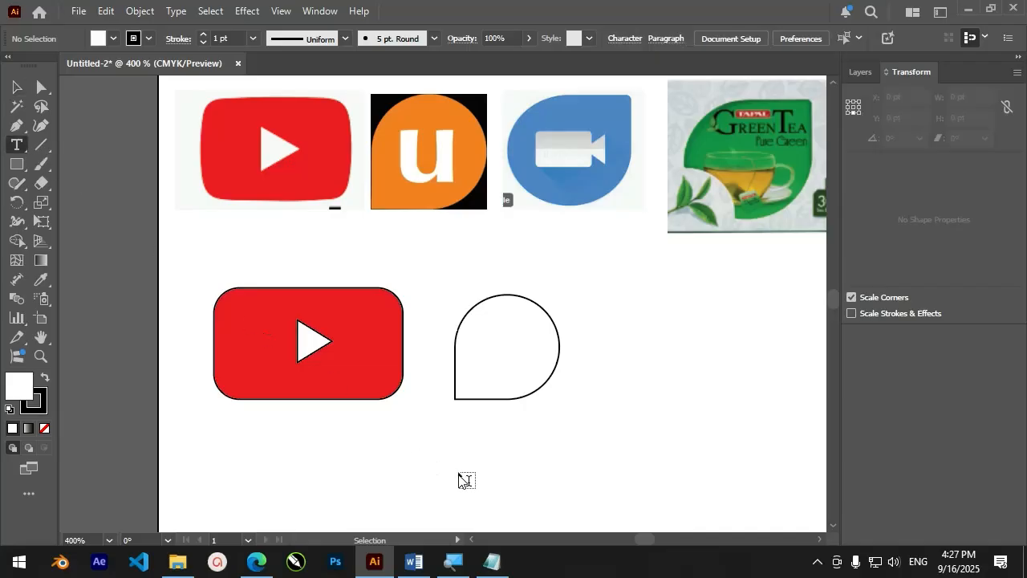
{"action": "left_click", "coordinate": [446, 446]}
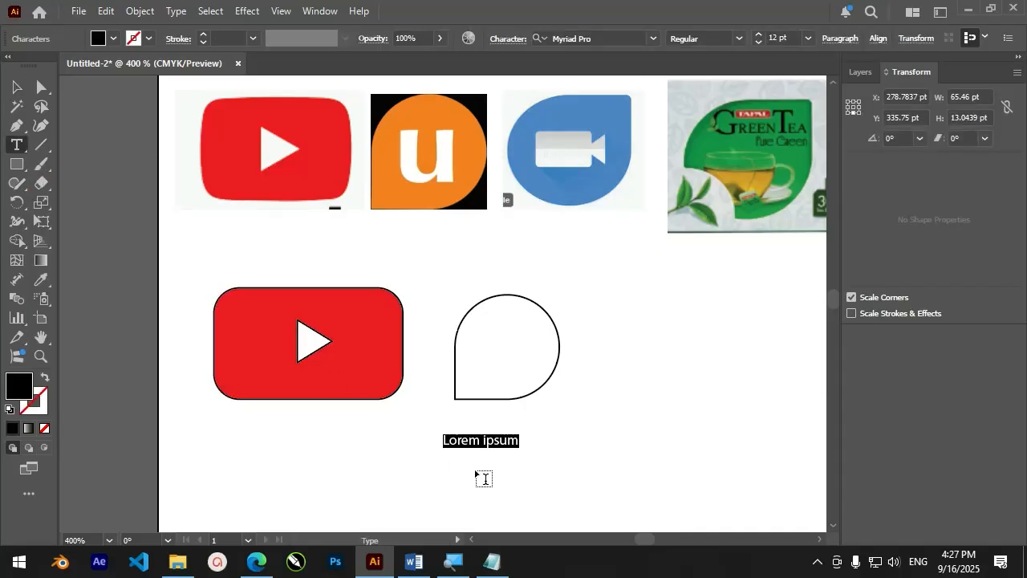
{"action": "type", "text": "u"}
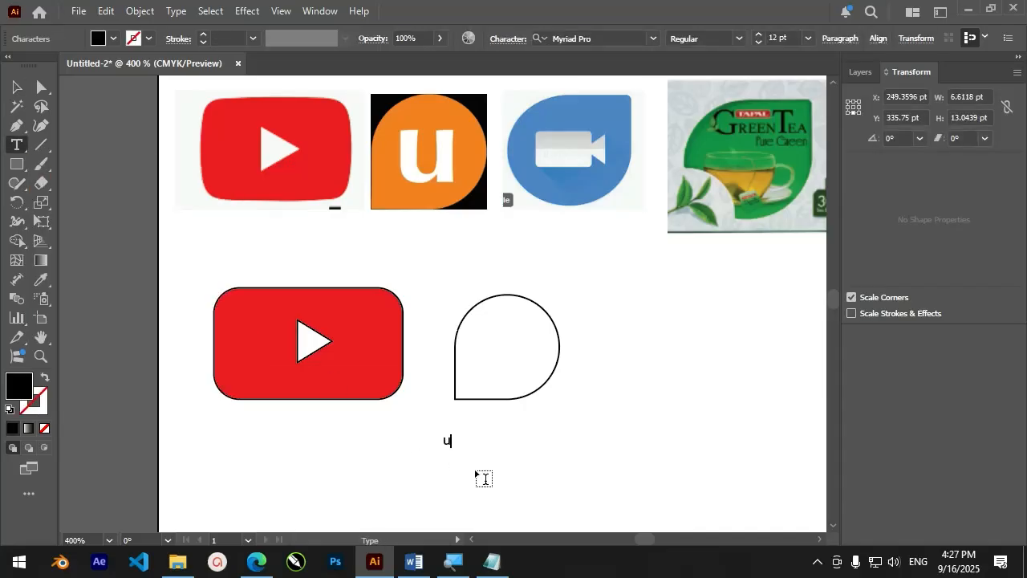
{"action": "left_click", "coordinate": [14, 87]}
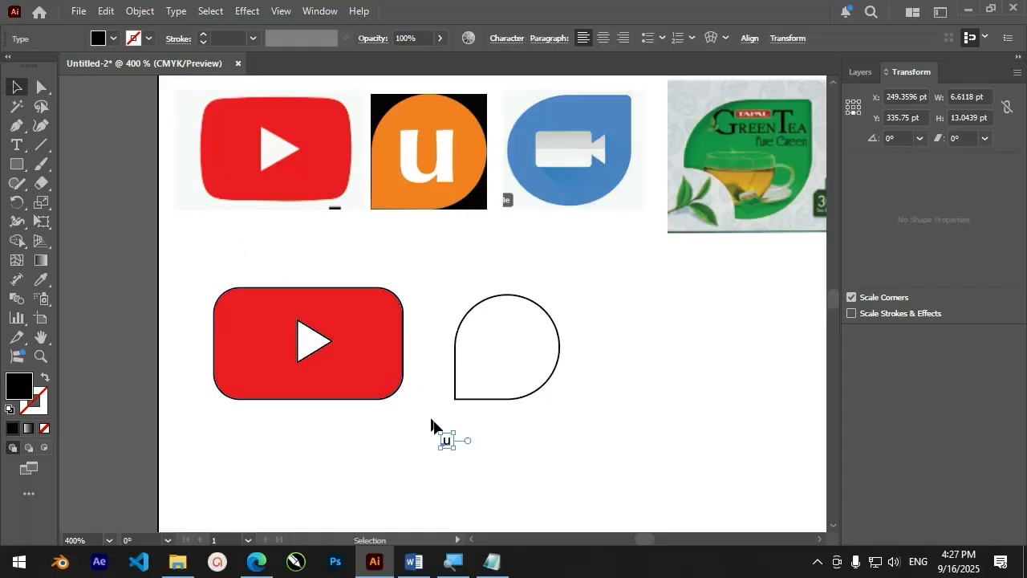
{"action": "left_click_drag", "start_coordinate": [456, 451], "coordinate": [508, 508]}
{"action": "left_click_drag", "start_coordinate": [475, 485], "coordinate": [518, 366]}
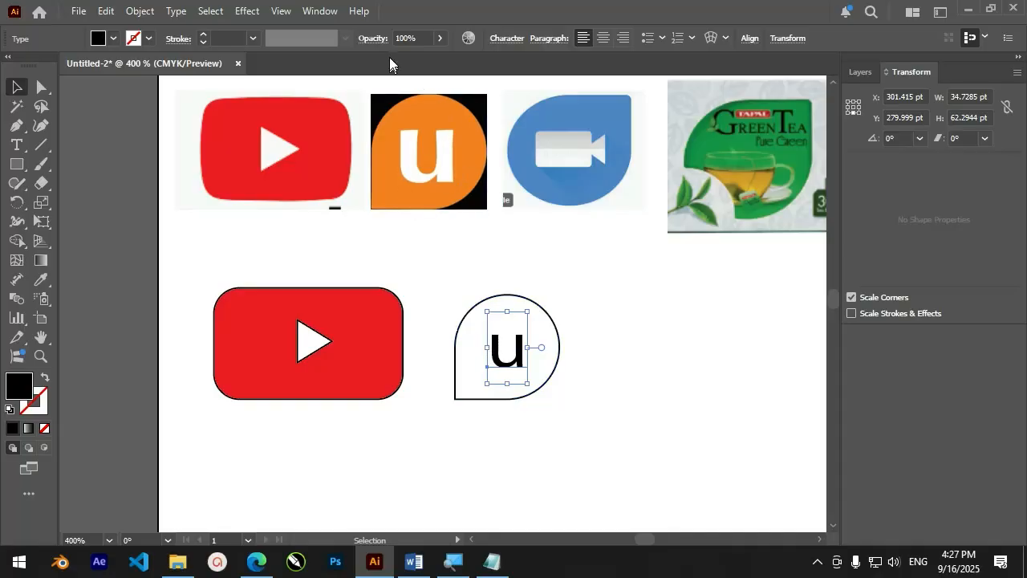
Set the font of the letter u to Arial with the Bold style
{"action": "left_click", "coordinate": [506, 40]}
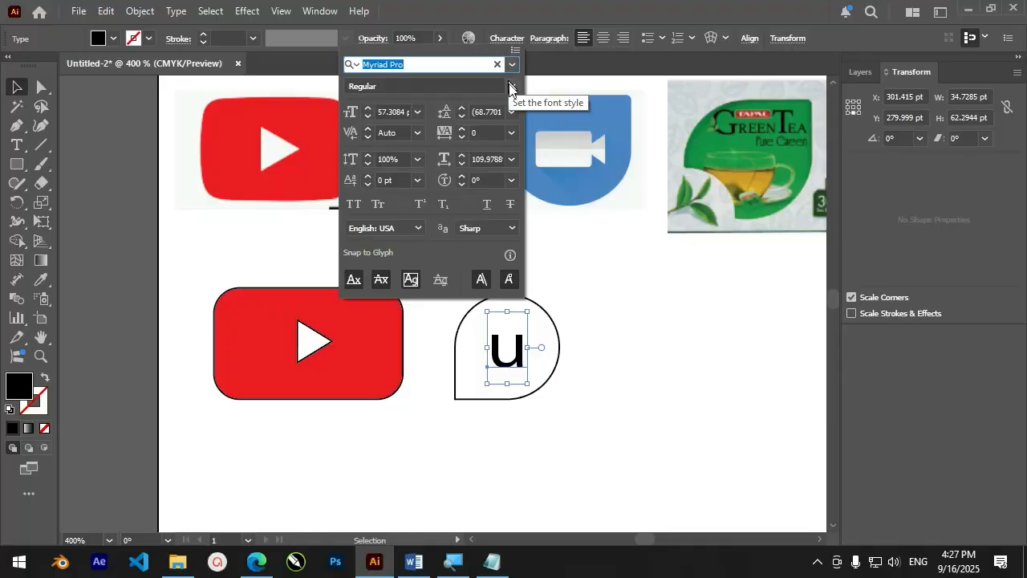
{"action": "left_click", "coordinate": [511, 65]}
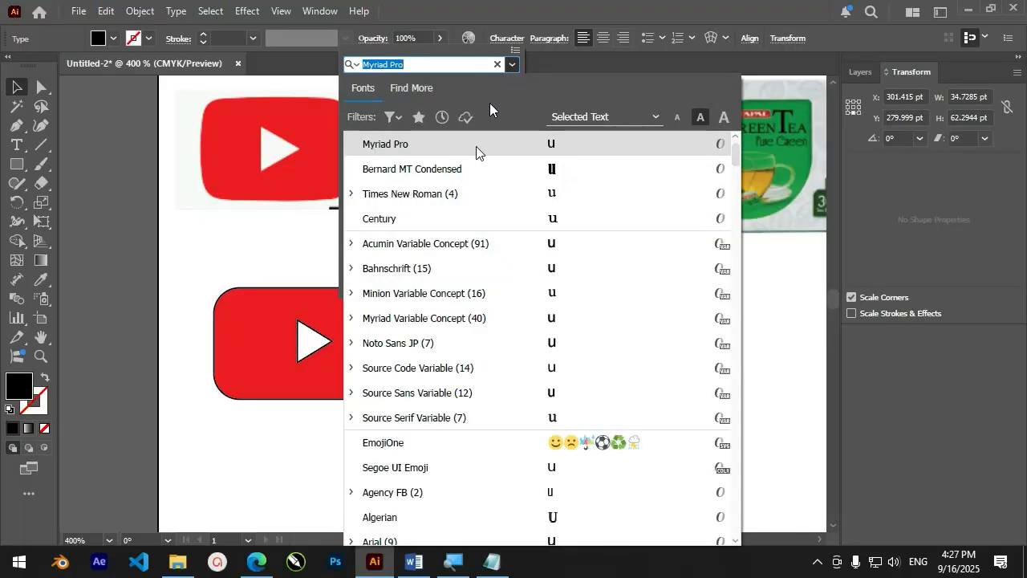
{"action": "left_click", "coordinate": [373, 541]}
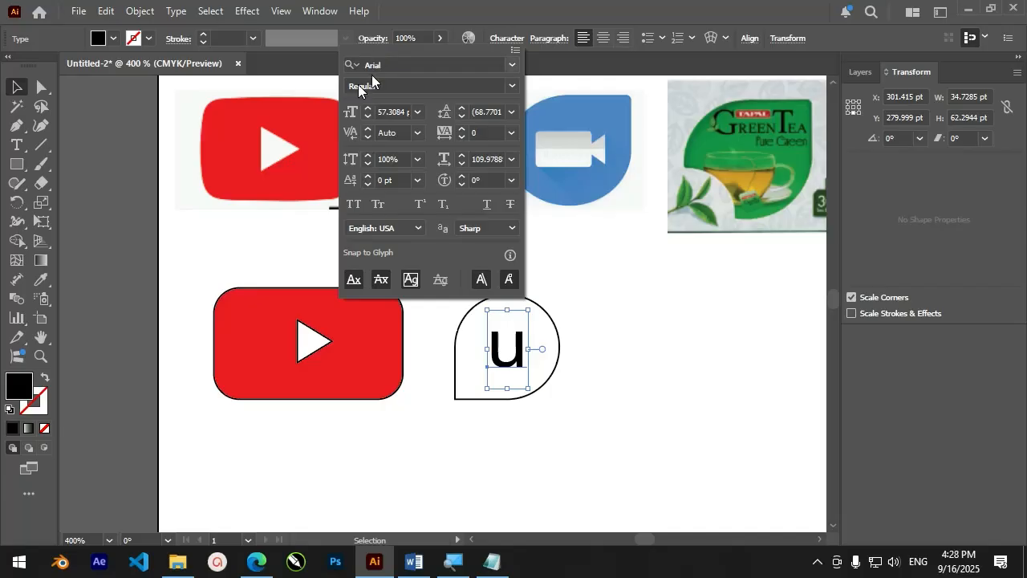
{"action": "left_click", "coordinate": [512, 87]}
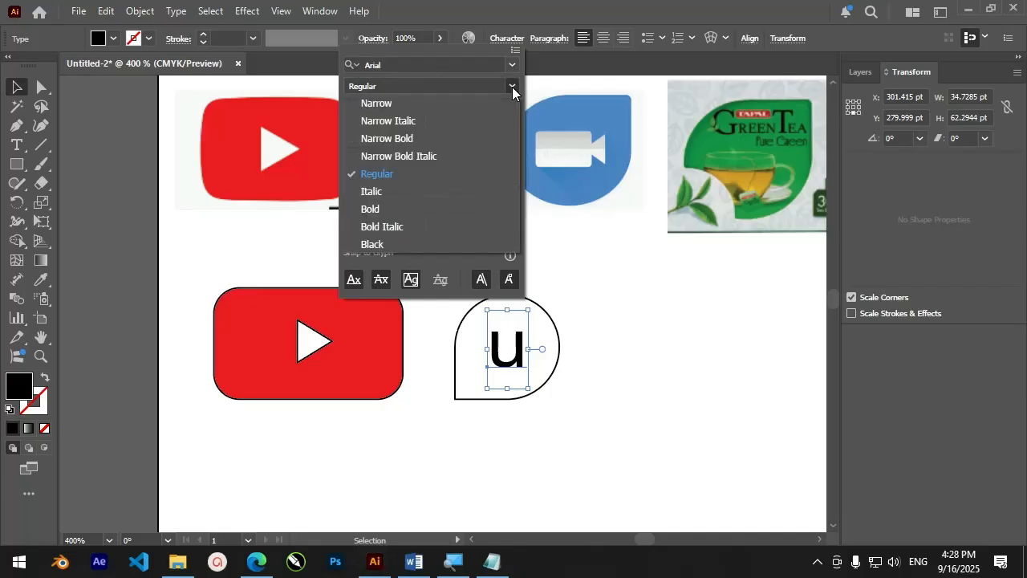
{"action": "left_click", "coordinate": [389, 213]}
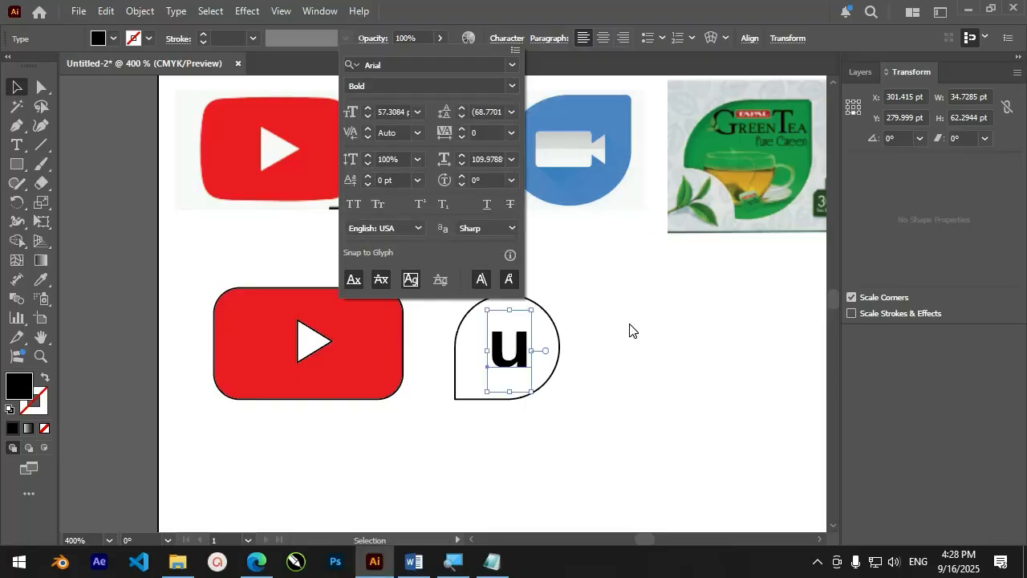
{"action": "key", "text": "Escape"}
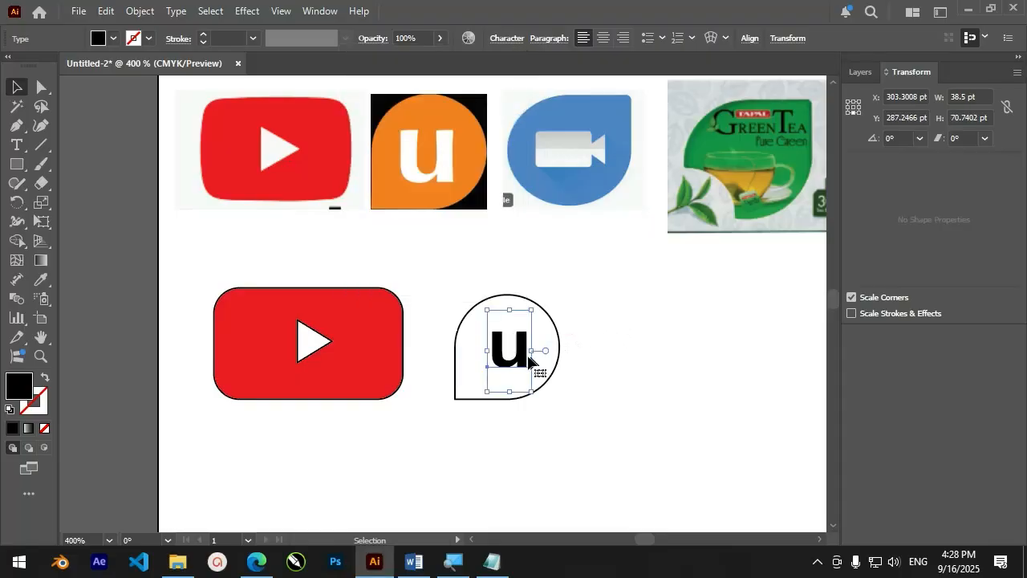
Fill the teardrop shape behind the letter with orange
{"action": "left_click", "coordinate": [547, 317]}
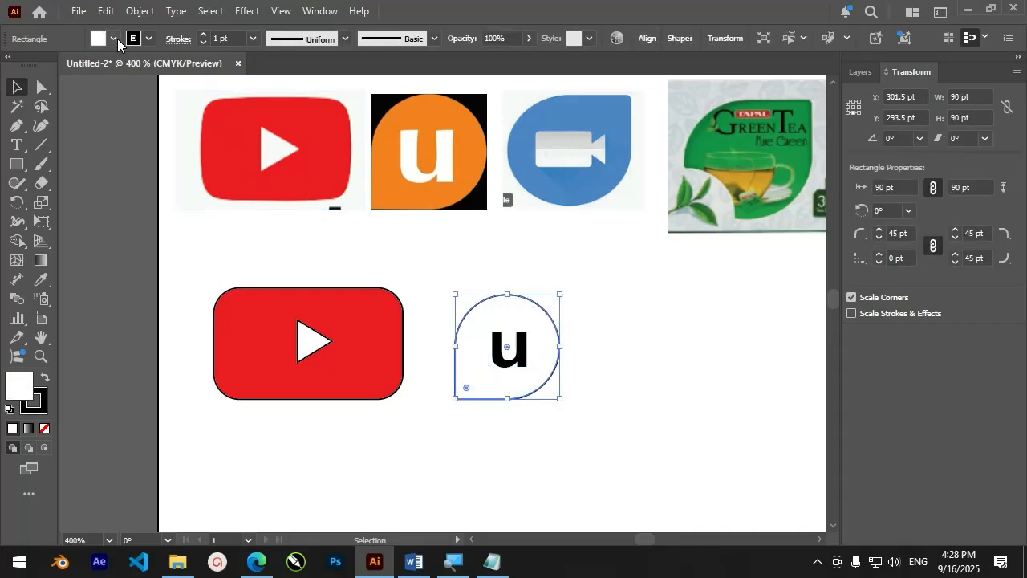
{"action": "left_click", "coordinate": [114, 38]}
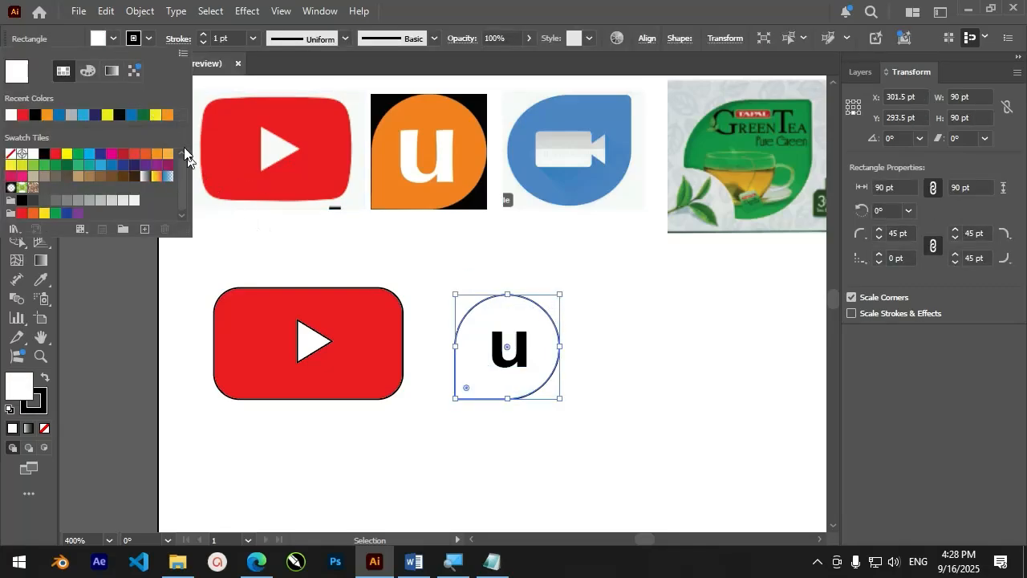
{"action": "left_click", "coordinate": [167, 116]}
{"action": "left_click", "coordinate": [466, 246]}
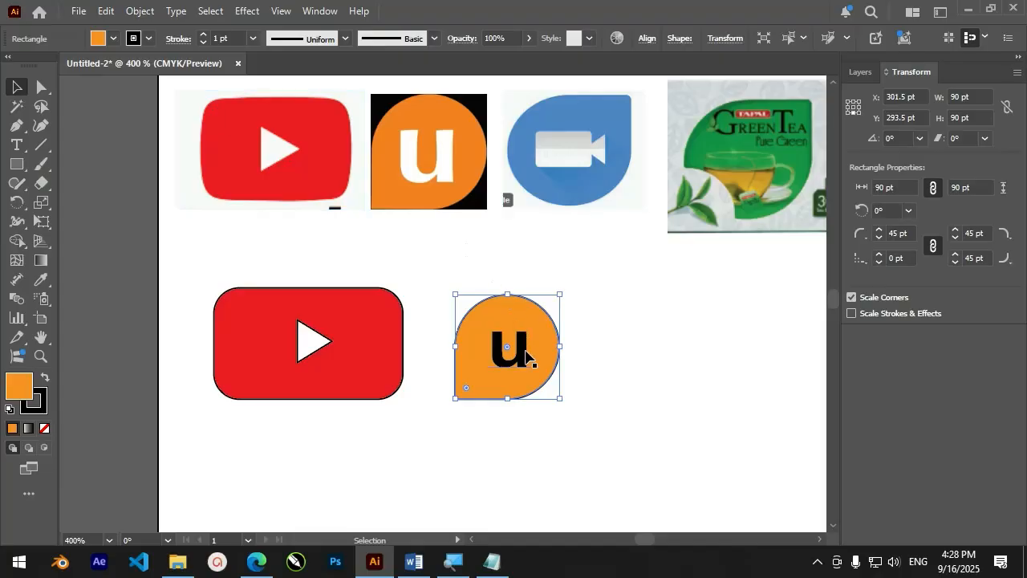
Change the fill of the letter u to white and deselect it
{"action": "left_click", "coordinate": [526, 353]}
{"action": "left_click", "coordinate": [114, 38]}
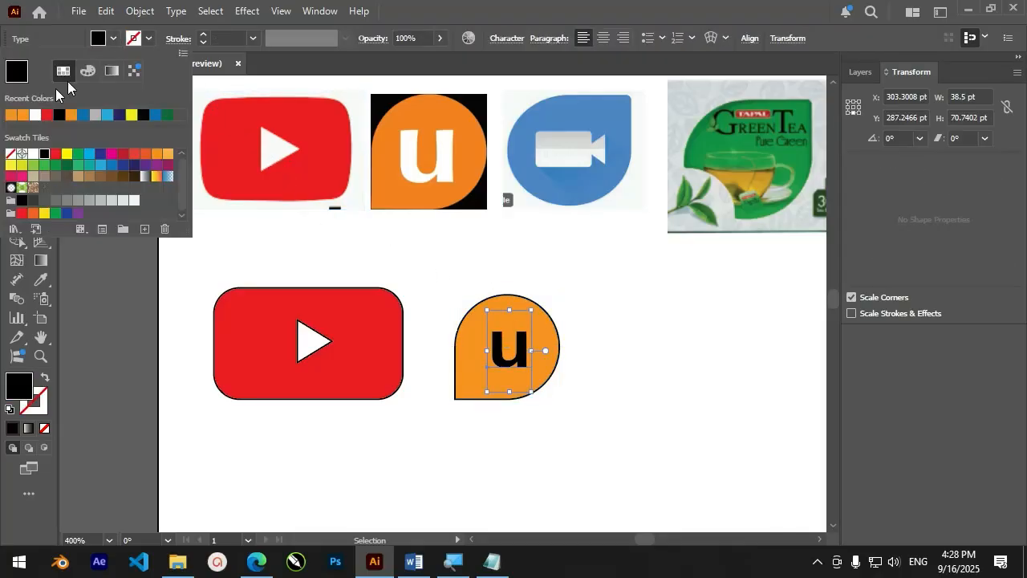
{"action": "left_click", "coordinate": [35, 114]}
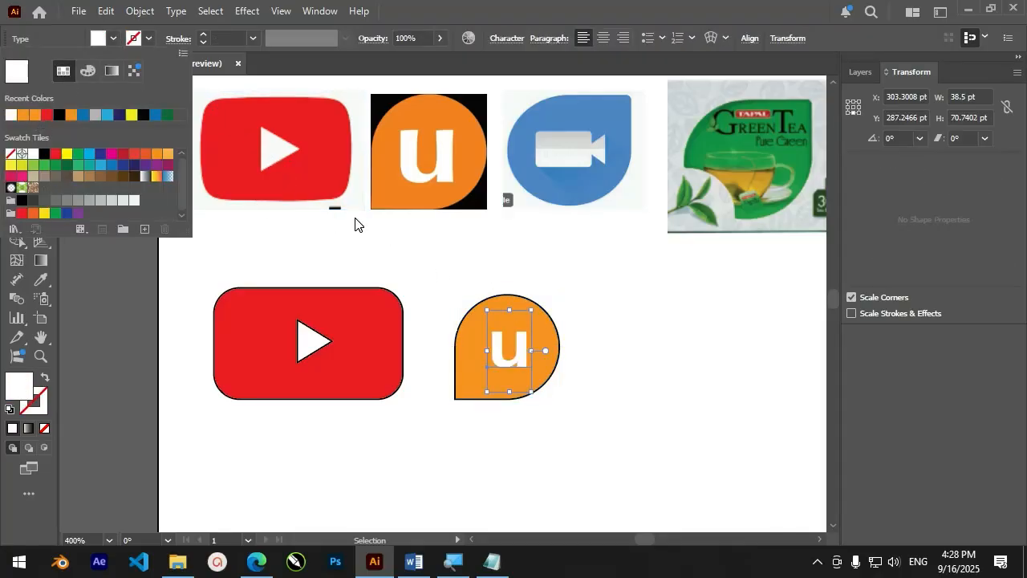
{"action": "left_click", "coordinate": [469, 273]}
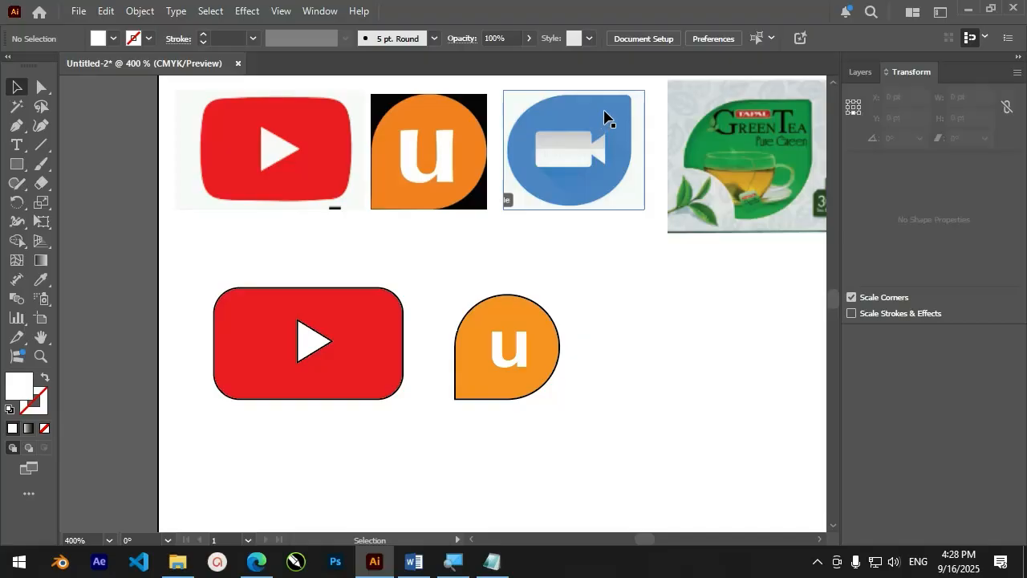
Remove the black stroke from the orange teardrop shape by setting its stroke to None
{"action": "left_click", "coordinate": [509, 308]}
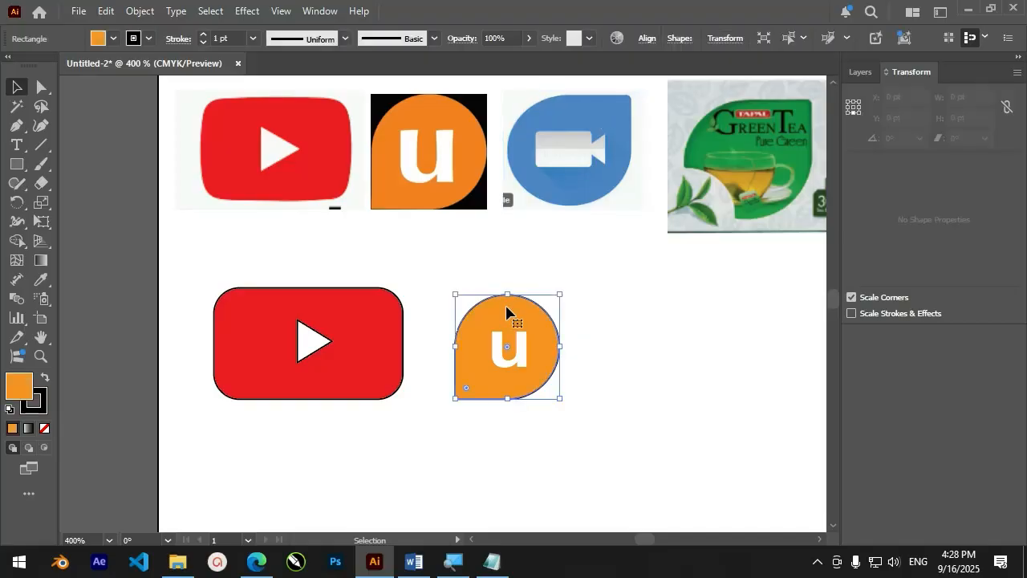
{"action": "left_click", "coordinate": [150, 40]}
{"action": "left_click", "coordinate": [14, 155]}
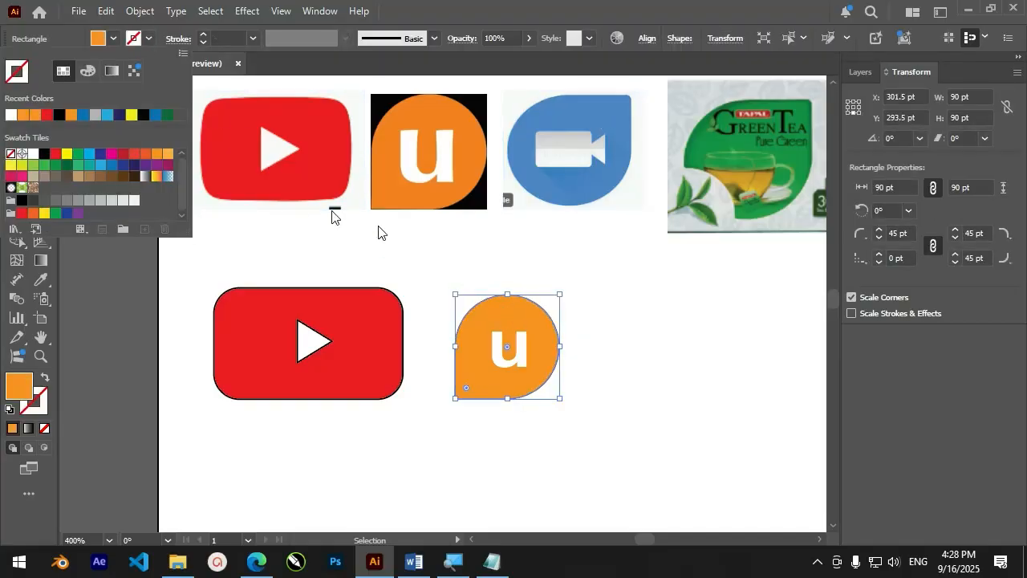
{"action": "left_click", "coordinate": [477, 241]}
{"action": "left_click", "coordinate": [477, 241]}
Draw a square about 90 pt wide with no fill and a black stroke beside the orange u logo
{"action": "scroll", "coordinate": [473, 241], "scroll_direction": "down", "scroll_amount": 2}
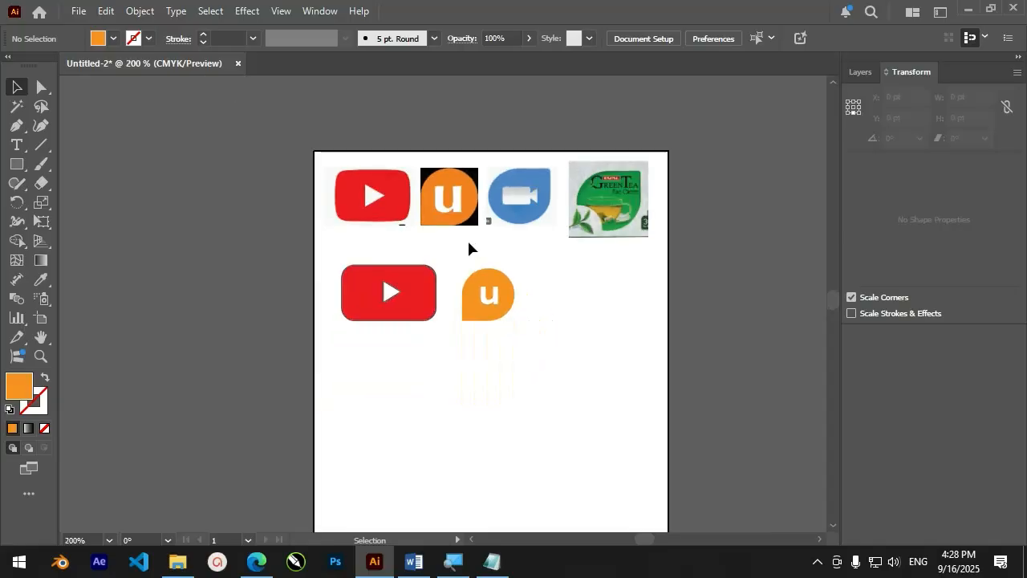
{"action": "scroll", "coordinate": [609, 258], "scroll_direction": "up", "scroll_amount": 2}
{"action": "scroll", "coordinate": [463, 138], "scroll_direction": "down", "scroll_amount": 1}
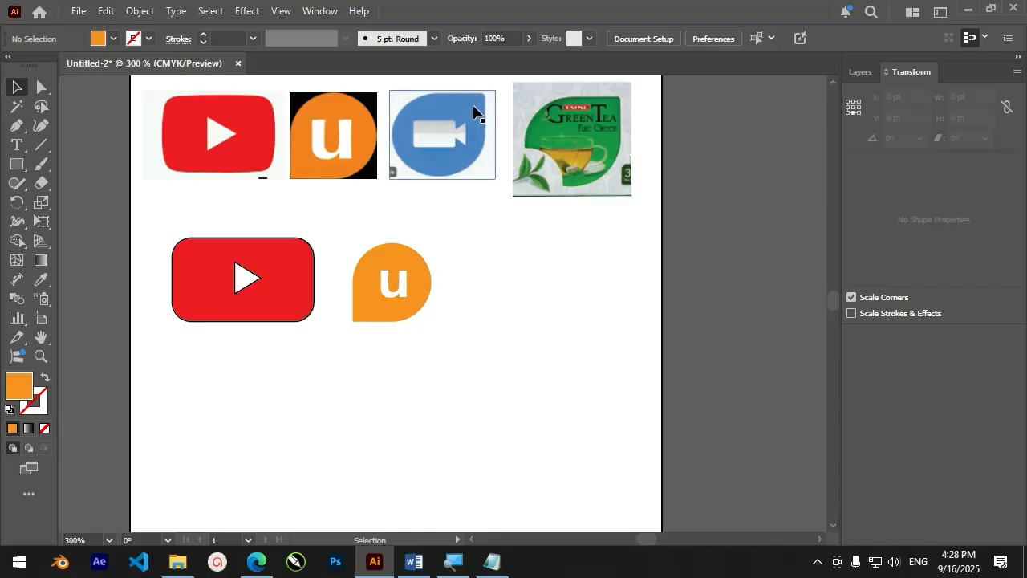
{"action": "left_click", "coordinate": [18, 165]}
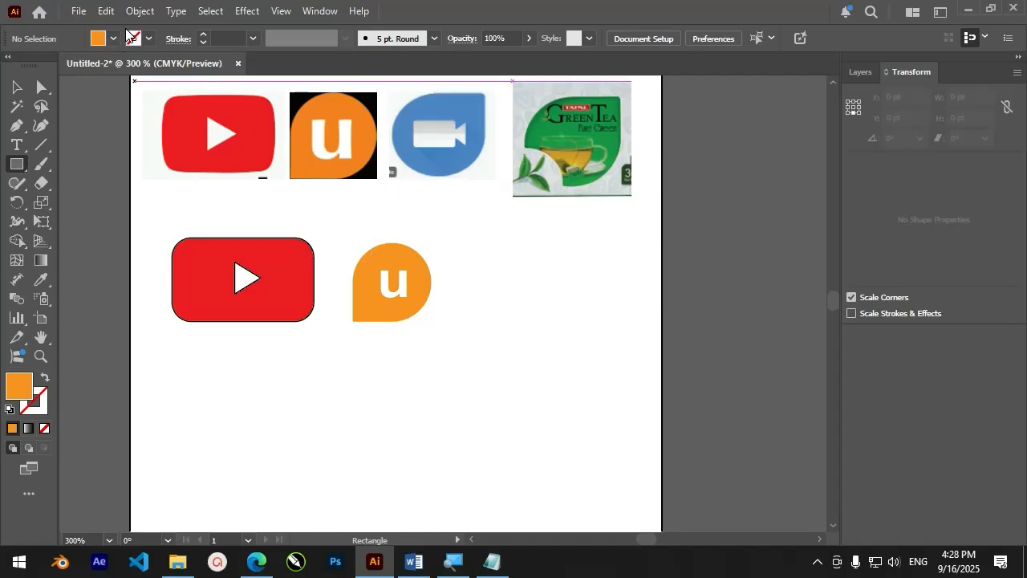
{"action": "key", "text": "shift+x"}
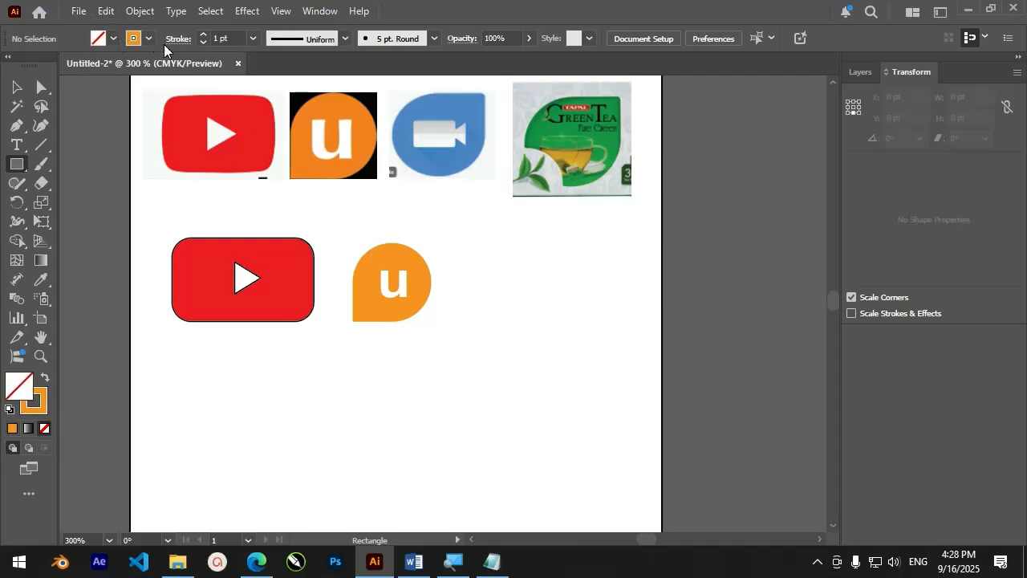
{"action": "left_click", "coordinate": [148, 38]}
{"action": "left_click", "coordinate": [54, 114]}
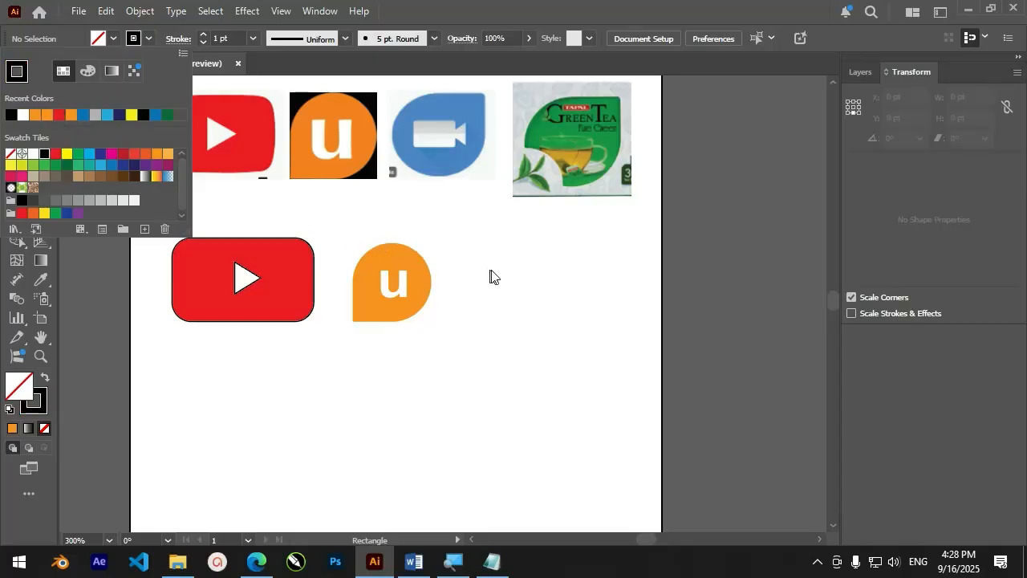
{"action": "left_click_drag", "start_coordinate": [450, 242], "coordinate": [530, 321]}
{"action": "scroll", "coordinate": [555, 315], "scroll_direction": "up", "scroll_amount": 1, "text": "alt"}
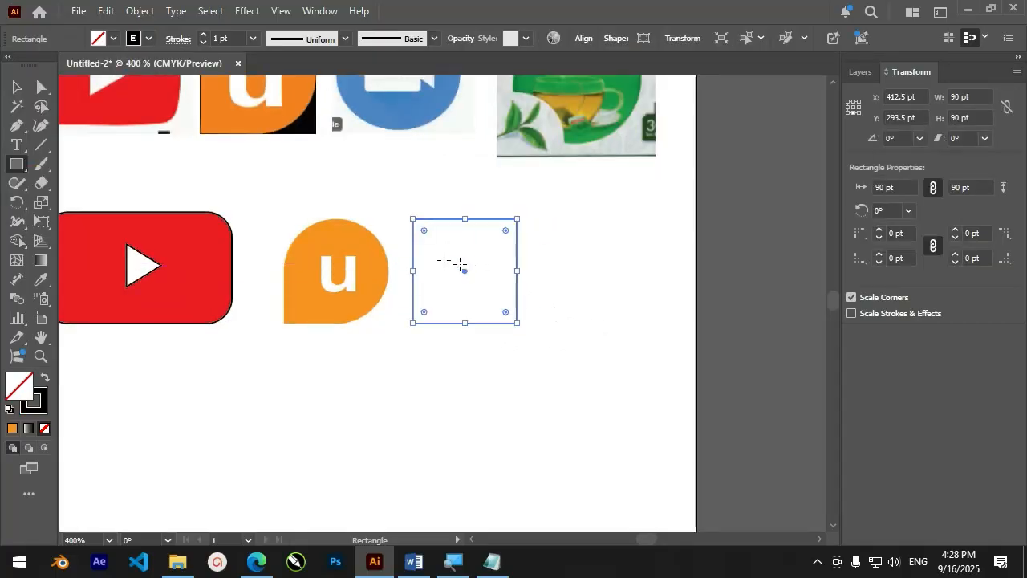
Round the new square's top-left and both bottom corners to 45 pt and its top-right corner to about 11 pt
{"action": "left_click", "coordinate": [42, 87]}
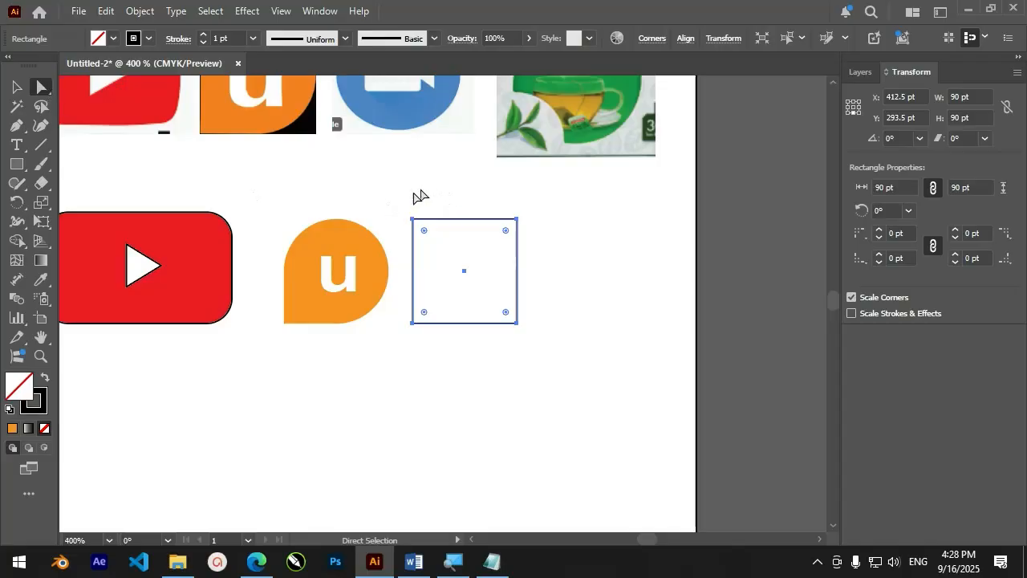
{"action": "left_click_drag", "start_coordinate": [433, 321], "coordinate": [441, 337]}
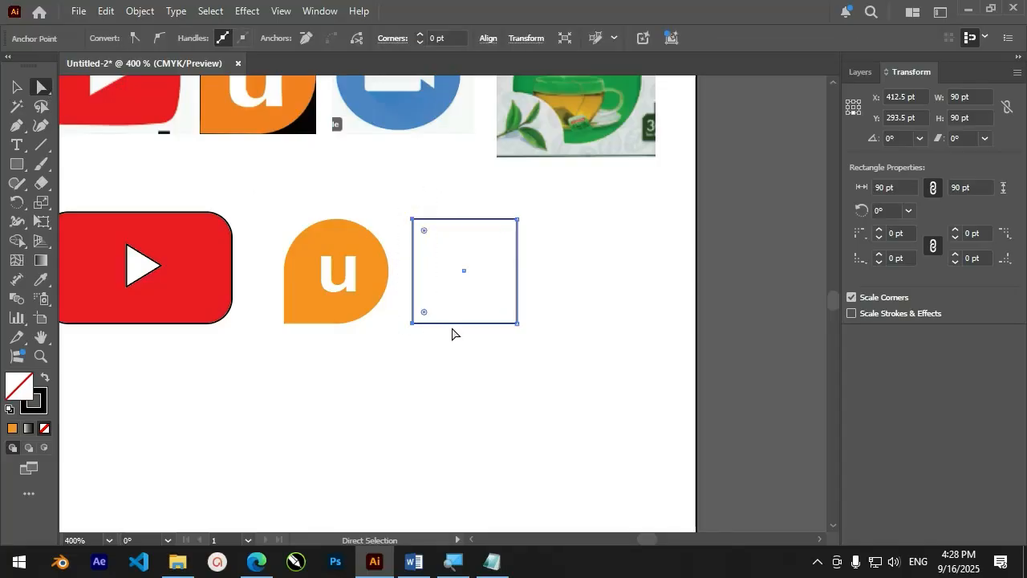
{"action": "left_click_drag", "start_coordinate": [542, 300], "coordinate": [486, 346]}
{"action": "left_click_drag", "start_coordinate": [425, 232], "coordinate": [480, 283]}
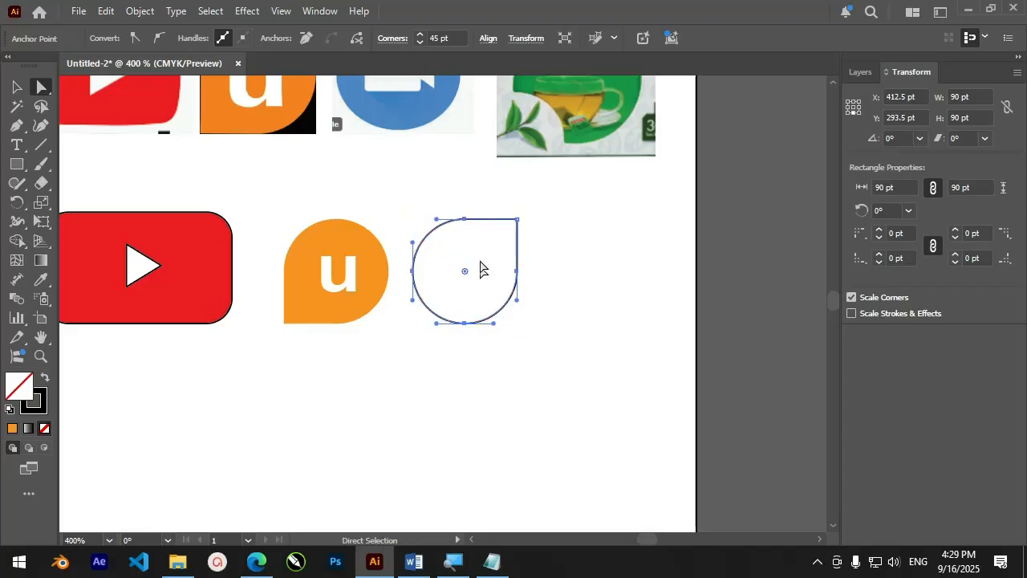
{"action": "left_click_drag", "start_coordinate": [530, 213], "coordinate": [505, 231]}
{"action": "left_click", "coordinate": [19, 85]}
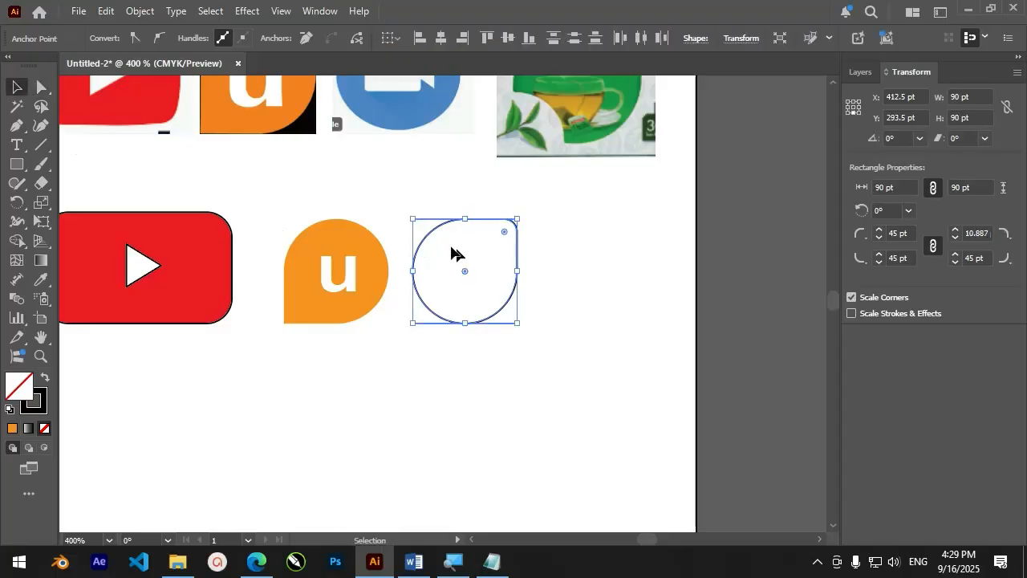
{"action": "left_click", "coordinate": [375, 219]}
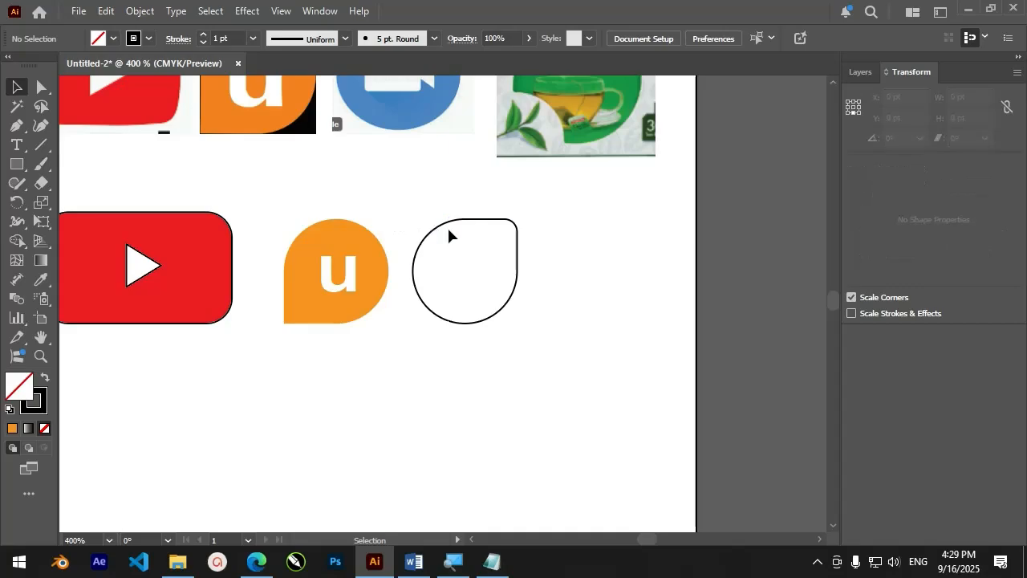
Fill the unfilled teardrop shape beside the u logo with blue and deselect it
{"action": "left_click_drag", "start_coordinate": [443, 223], "coordinate": [408, 233]}
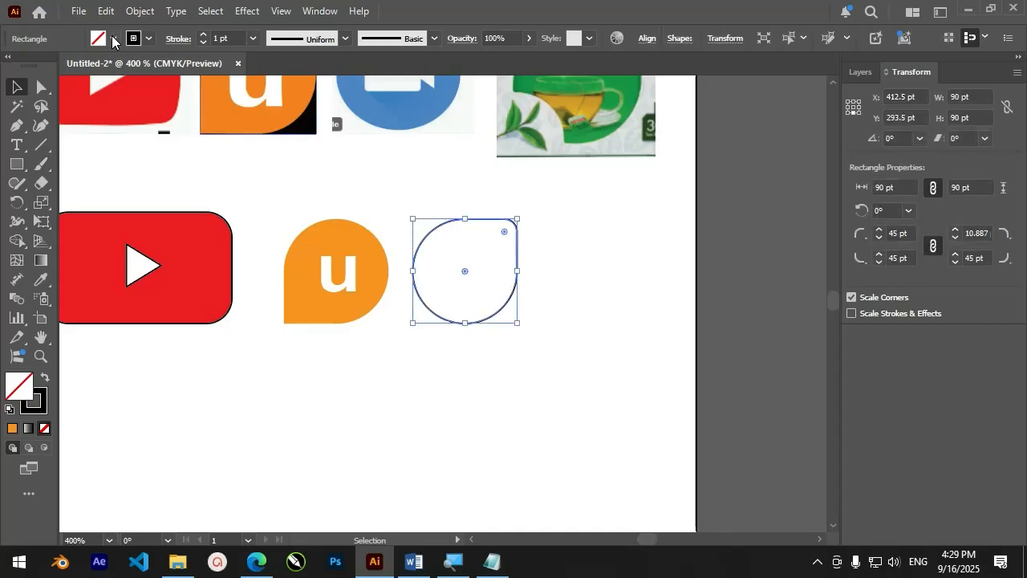
{"action": "left_click", "coordinate": [114, 37]}
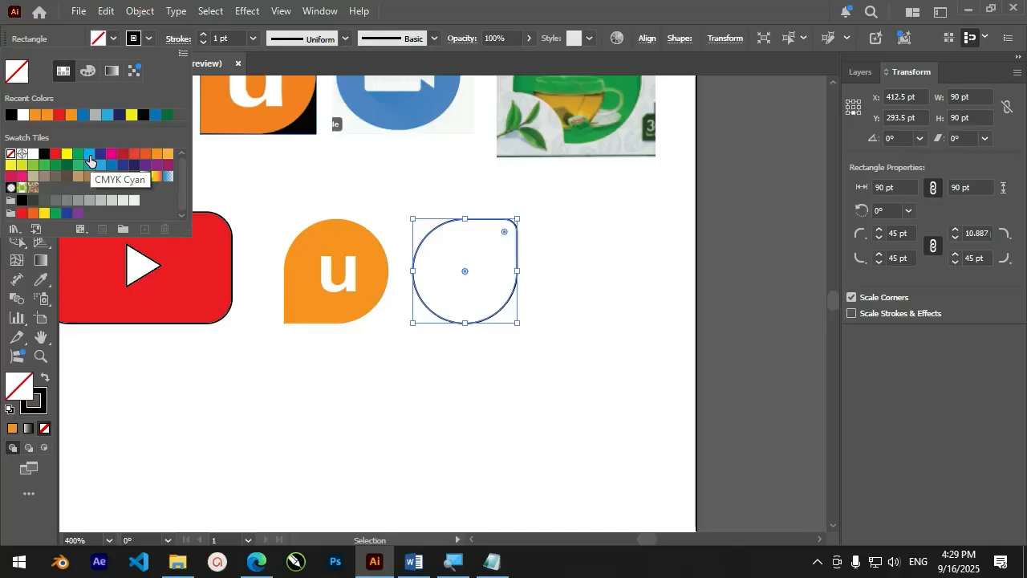
{"action": "left_click", "coordinate": [84, 115]}
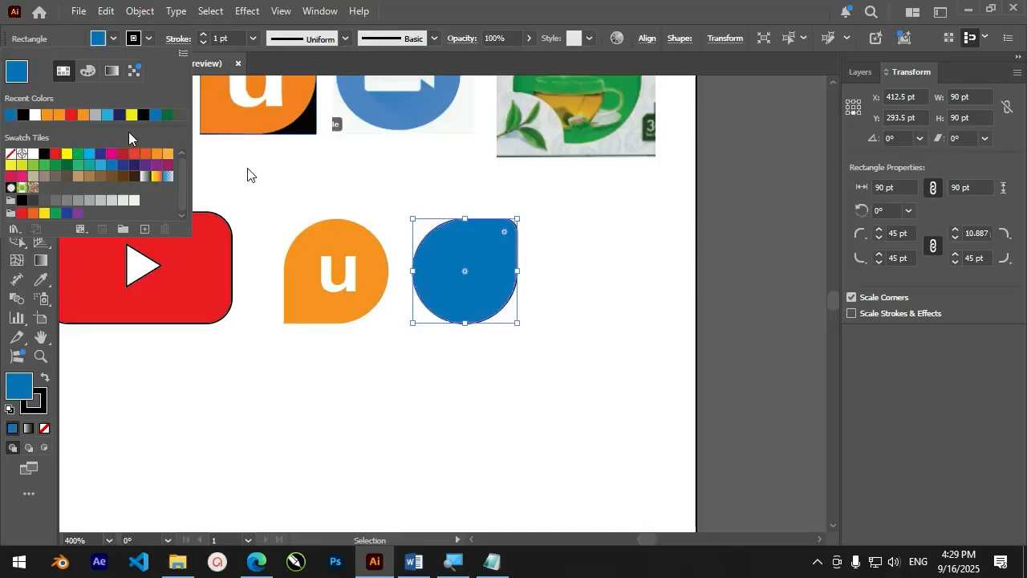
{"action": "left_click", "coordinate": [335, 186]}
Draw a rectangle about 40 by 25 pt in the middle of the blue teardrop as the camera body
{"action": "scroll", "coordinate": [374, 267], "scroll_direction": "down", "scroll_amount": 2}
{"action": "scroll", "coordinate": [438, 243], "scroll_direction": "up", "scroll_amount": 2}
{"action": "scroll", "coordinate": [437, 243], "scroll_direction": "down", "scroll_amount": 2}
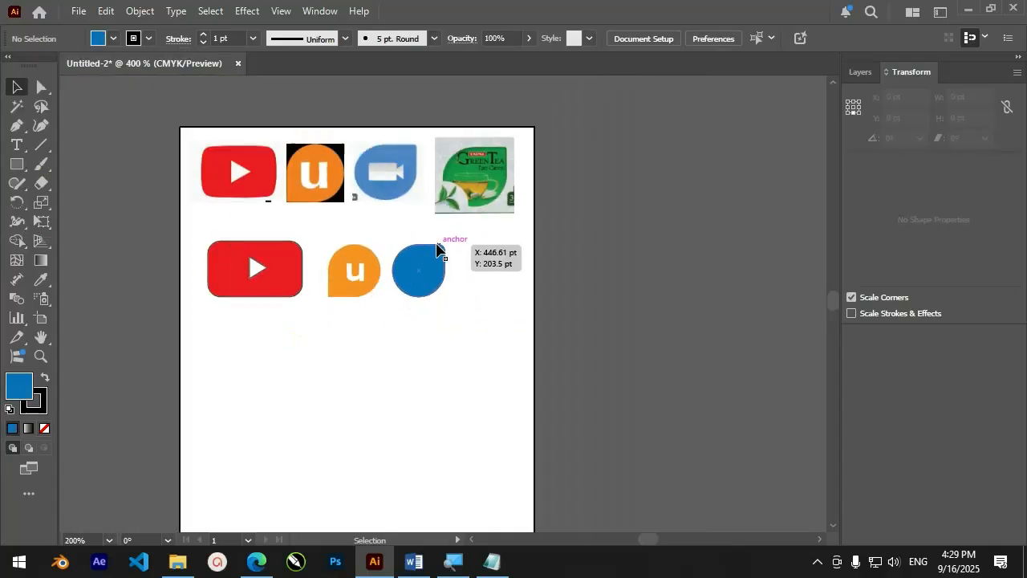
{"action": "scroll", "coordinate": [447, 250], "scroll_direction": "up", "scroll_amount": 3}
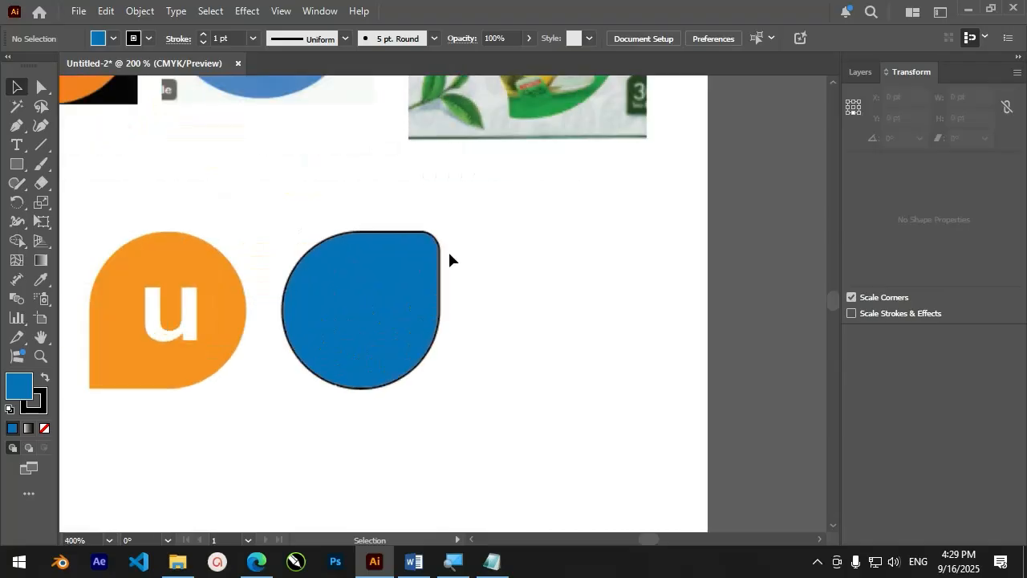
{"action": "left_click", "coordinate": [16, 164]}
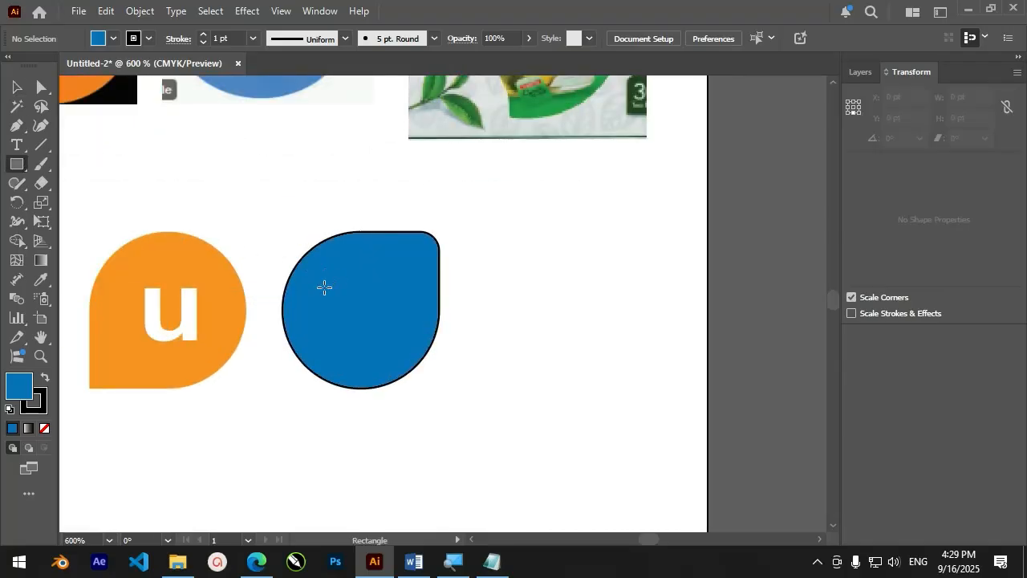
{"action": "left_click_drag", "start_coordinate": [324, 286], "coordinate": [395, 330]}
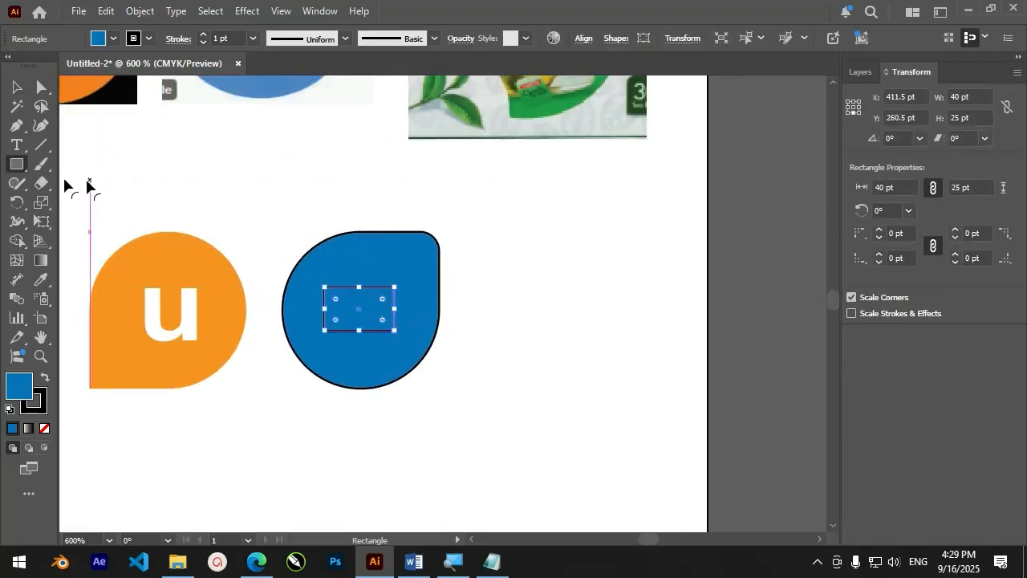
Create a three-sided polygon and scale it down to about 36 pt wide below the blue teardrop
{"action": "left_click", "coordinate": [16, 163]}
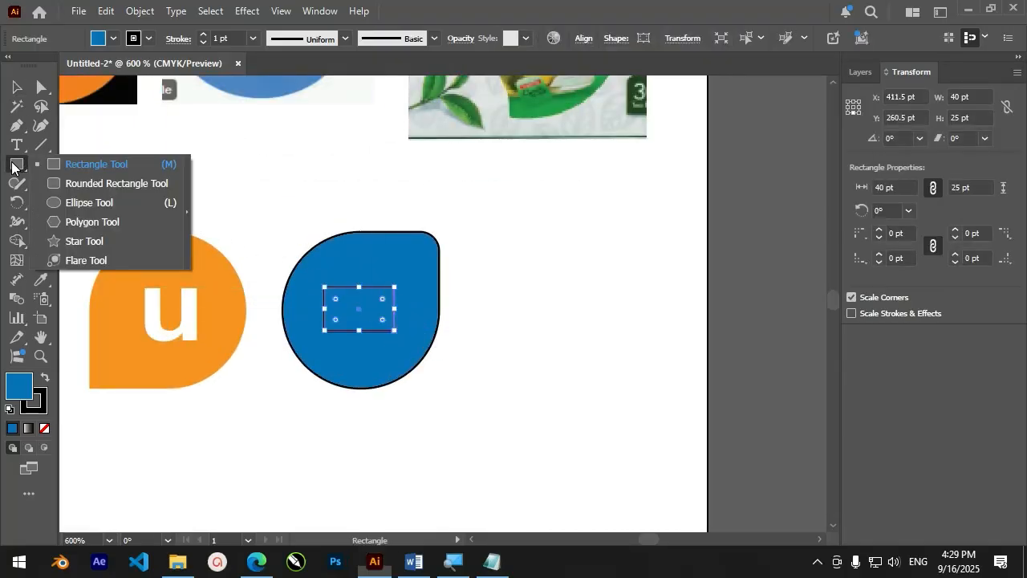
{"action": "left_click", "coordinate": [71, 227]}
{"action": "left_click", "coordinate": [436, 232]}
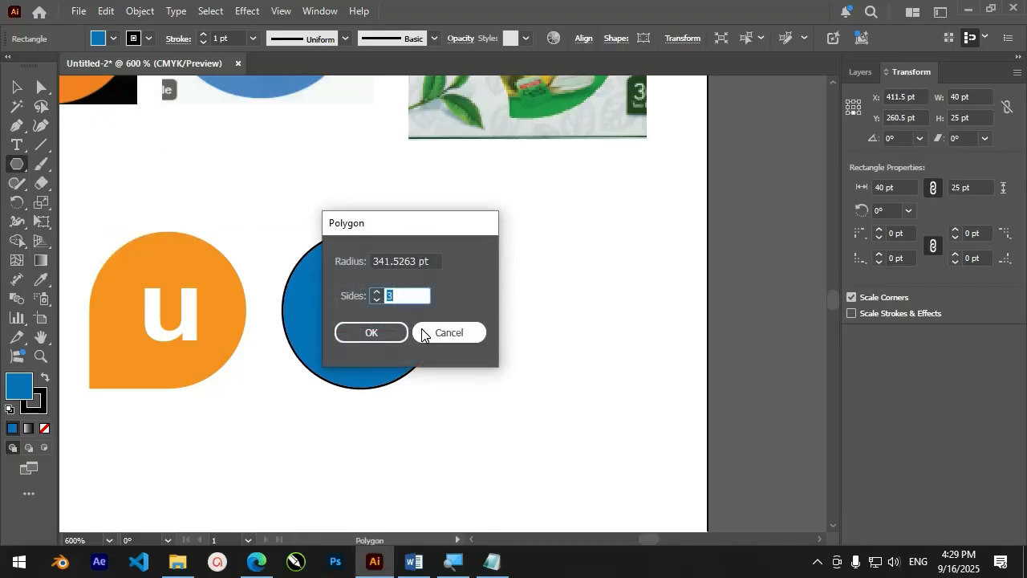
{"action": "left_click", "coordinate": [386, 331]}
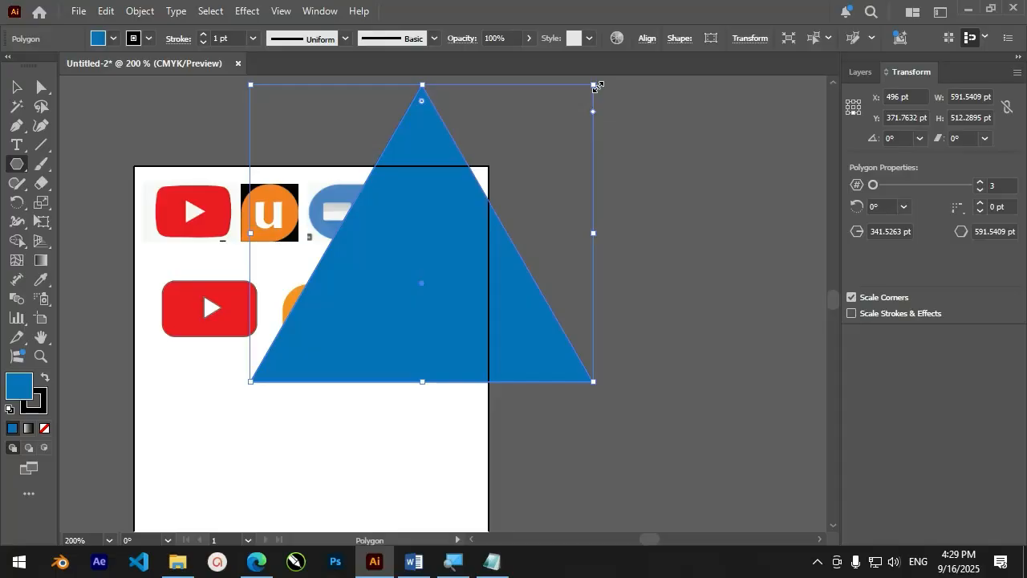
{"action": "left_click_drag", "start_coordinate": [595, 85], "coordinate": [374, 358]}
Rotate the small triangle 90° so that it points left
{"action": "scroll", "coordinate": [373, 358], "scroll_direction": "up", "scroll_amount": 5}
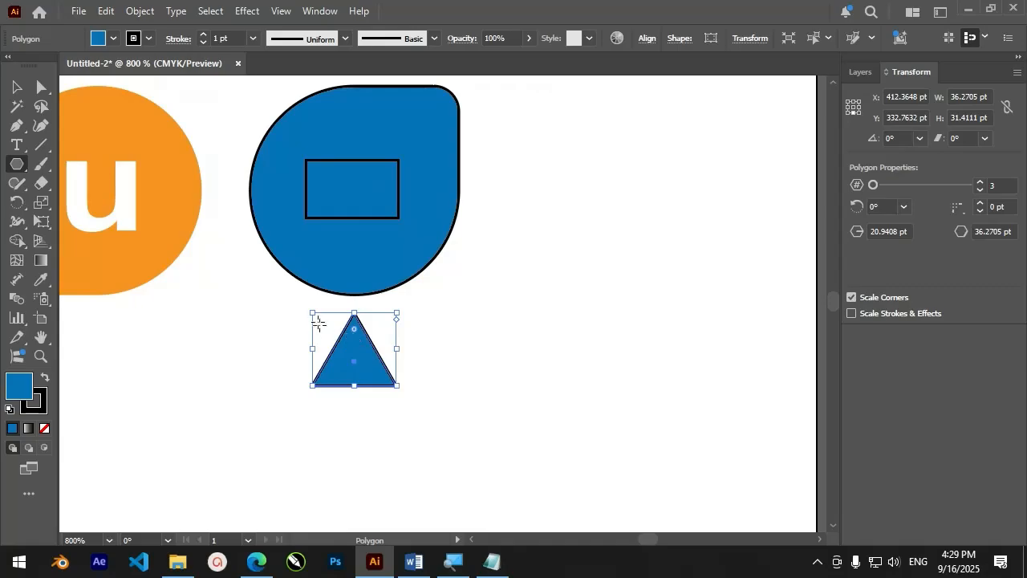
{"action": "left_click_drag", "start_coordinate": [307, 305], "coordinate": [290, 397]}
{"action": "left_click", "coordinate": [16, 86]}
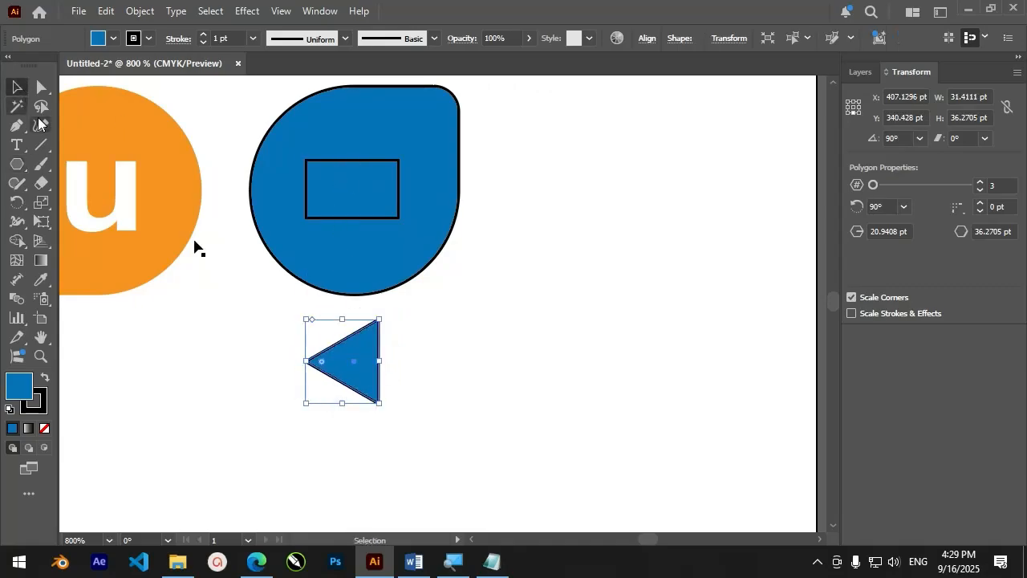
Round all four corners of the camera body rectangle to about 3.1 pt
{"action": "scroll", "coordinate": [331, 167], "scroll_direction": "up", "scroll_amount": 3}
{"action": "left_click", "coordinate": [315, 165]}
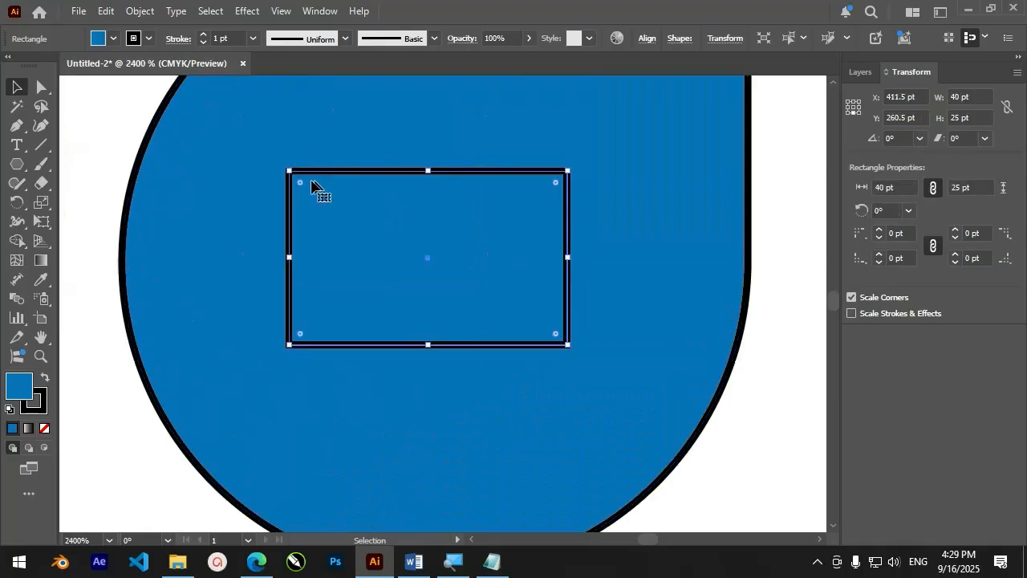
{"action": "left_click_drag", "start_coordinate": [305, 193], "coordinate": [311, 199]}
{"action": "scroll", "coordinate": [369, 337], "scroll_direction": "down", "scroll_amount": 4}
Round the corners of the blue triangle to about 1.6 pt
{"action": "left_click", "coordinate": [385, 426]}
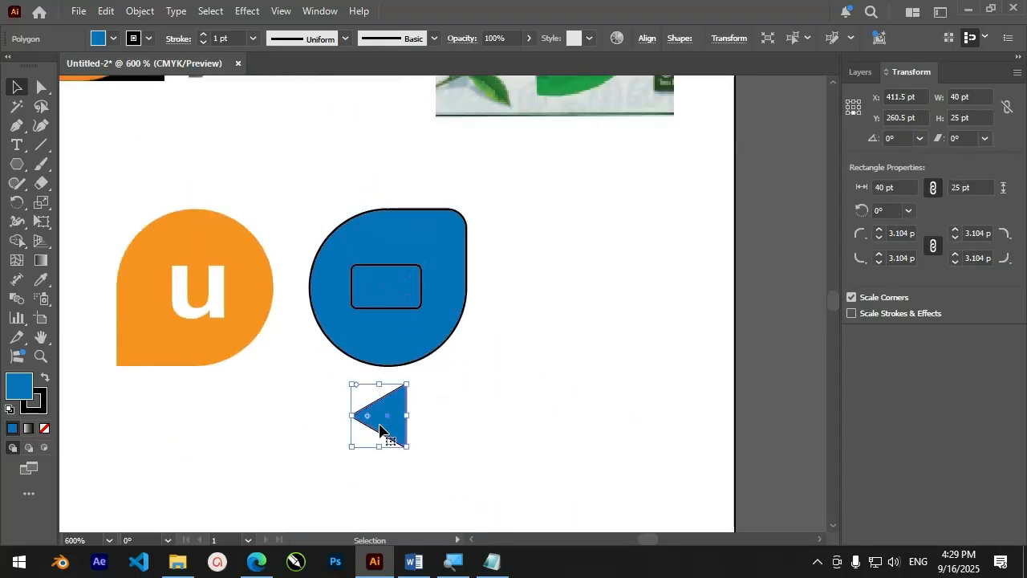
{"action": "scroll", "coordinate": [378, 429], "scroll_direction": "up", "scroll_amount": 4}
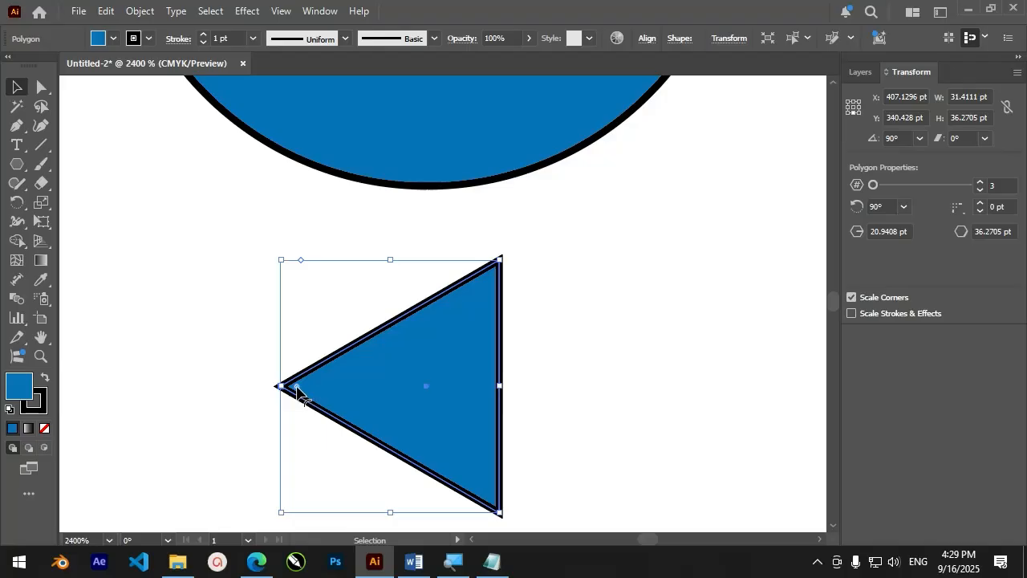
{"action": "left_click_drag", "start_coordinate": [297, 391], "coordinate": [309, 394]}
{"action": "scroll", "coordinate": [345, 406], "scroll_direction": "down", "scroll_amount": 2}
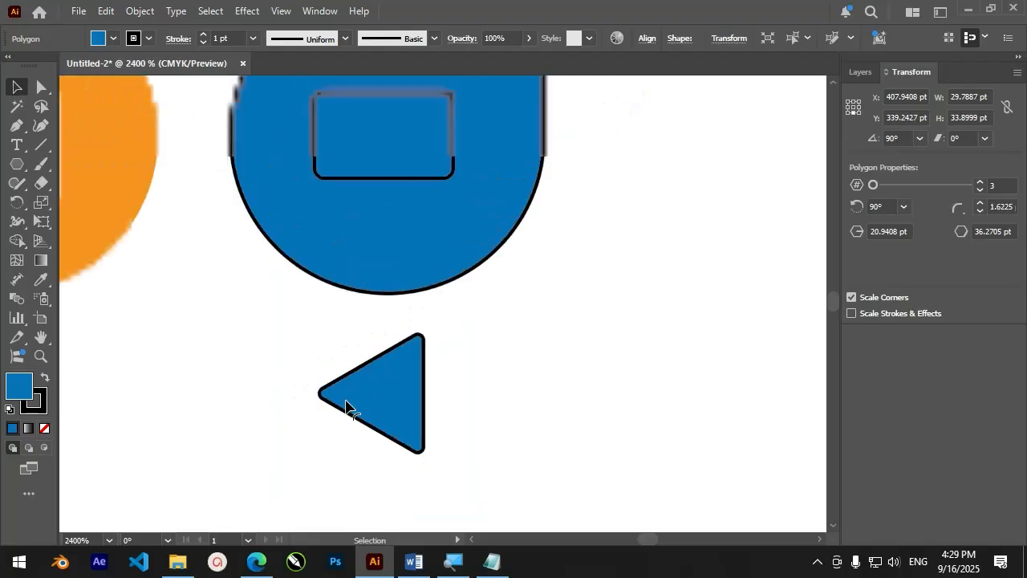
Move the triangle onto the right edge of the camera body and scale it down as the camera's lens
{"action": "scroll", "coordinate": [345, 405], "scroll_direction": "down", "scroll_amount": 4}
{"action": "left_click", "coordinate": [453, 400]}
{"action": "left_click_drag", "start_coordinate": [372, 401], "coordinate": [425, 270]}
{"action": "scroll", "coordinate": [425, 270], "scroll_direction": "up", "scroll_amount": 3}
{"action": "left_click_drag", "start_coordinate": [454, 184], "coordinate": [369, 282]}
{"action": "left_click_drag", "start_coordinate": [345, 320], "coordinate": [390, 268]}
Fill the camera body and its triangle with white, set their stroke to None, and deselect them
{"action": "left_click", "coordinate": [264, 260], "text": "shift"}
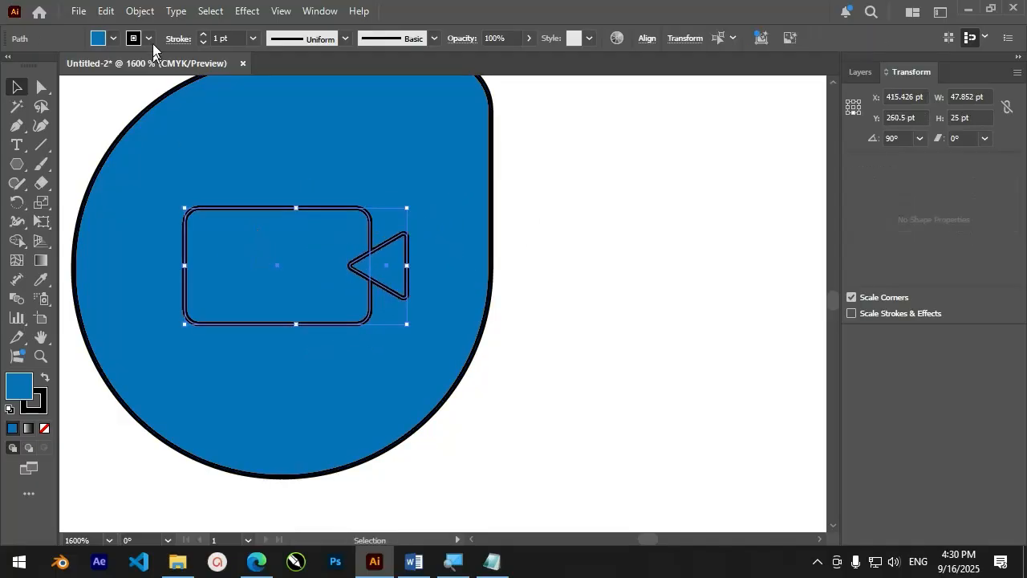
{"action": "left_click", "coordinate": [113, 38]}
{"action": "left_click", "coordinate": [48, 115]}
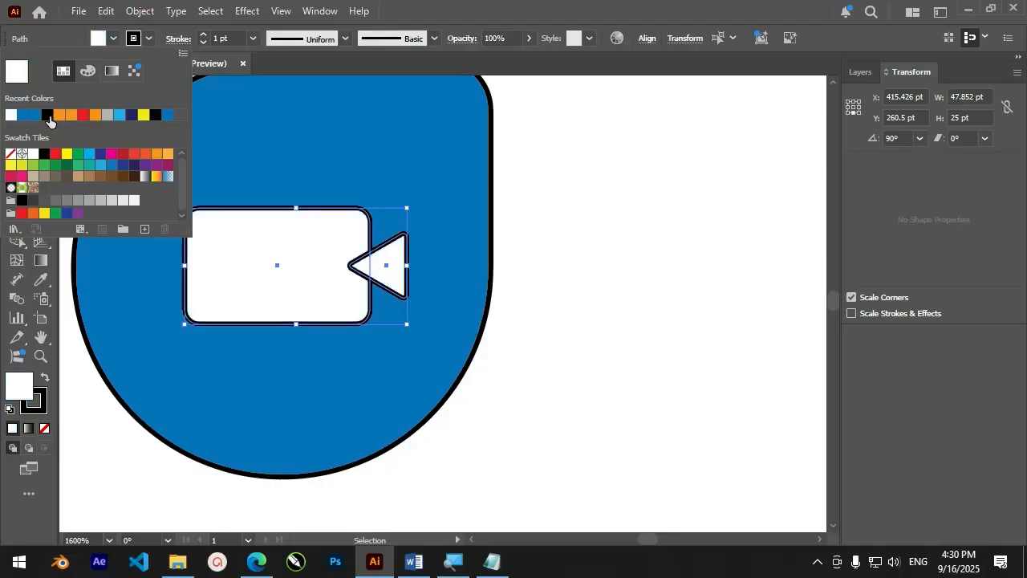
{"action": "left_click", "coordinate": [152, 39]}
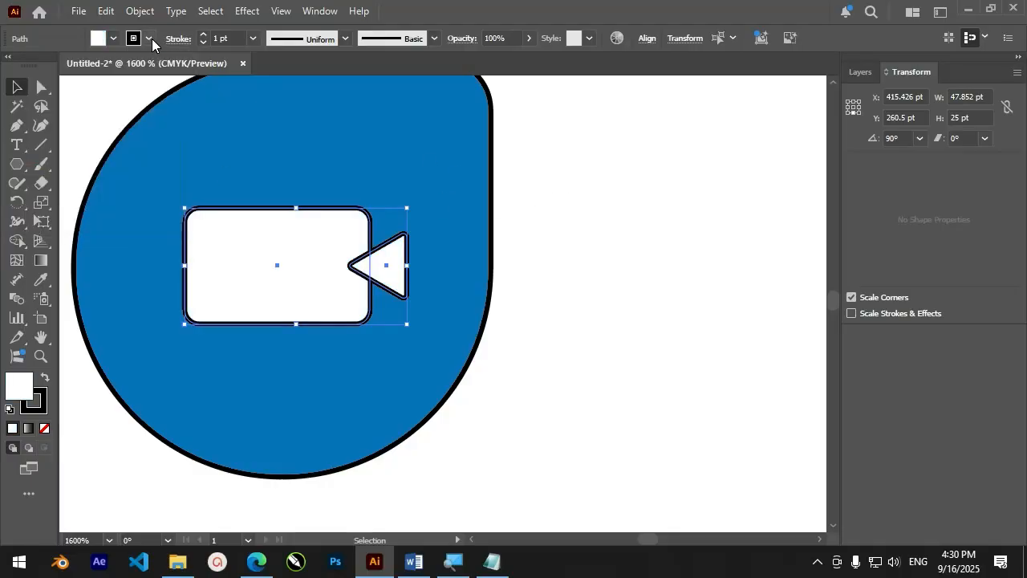
{"action": "left_click", "coordinate": [152, 38]}
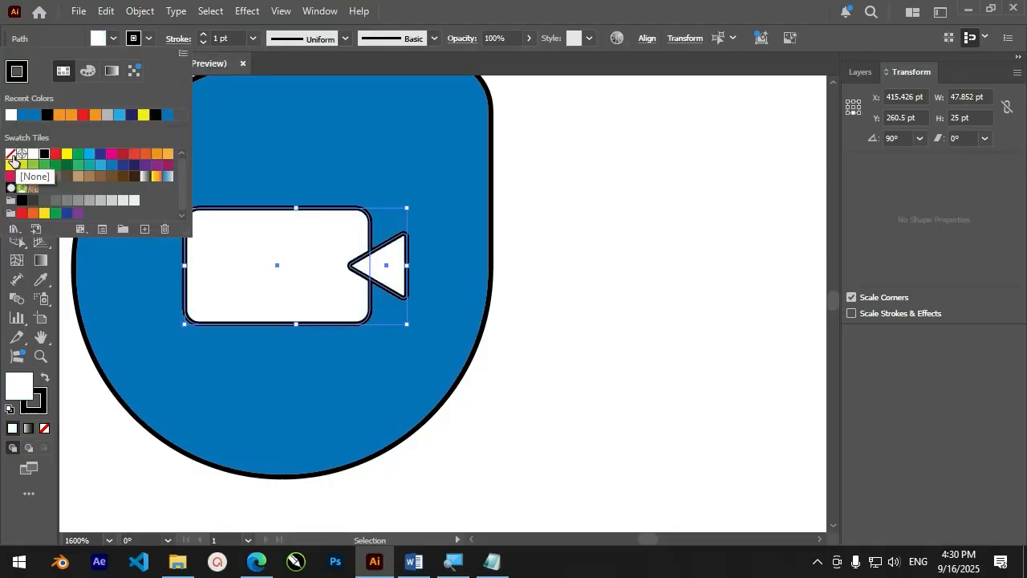
{"action": "left_click", "coordinate": [10, 154]}
{"action": "left_click", "coordinate": [603, 184]}
{"action": "left_click", "coordinate": [584, 264]}
Draw a square about 98 pt wide on the artboard to the right of the blue camera logo
{"action": "scroll", "coordinate": [583, 265], "scroll_direction": "down", "scroll_amount": 5}
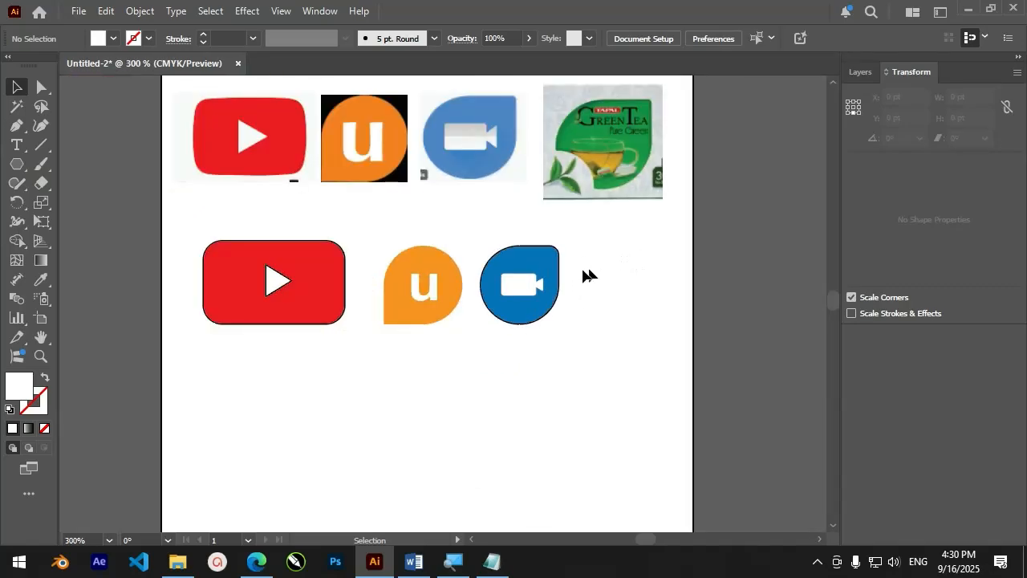
{"action": "scroll", "coordinate": [590, 275], "scroll_direction": "down", "scroll_amount": 1}
{"action": "scroll", "coordinate": [668, 275], "scroll_direction": "up", "scroll_amount": 1}
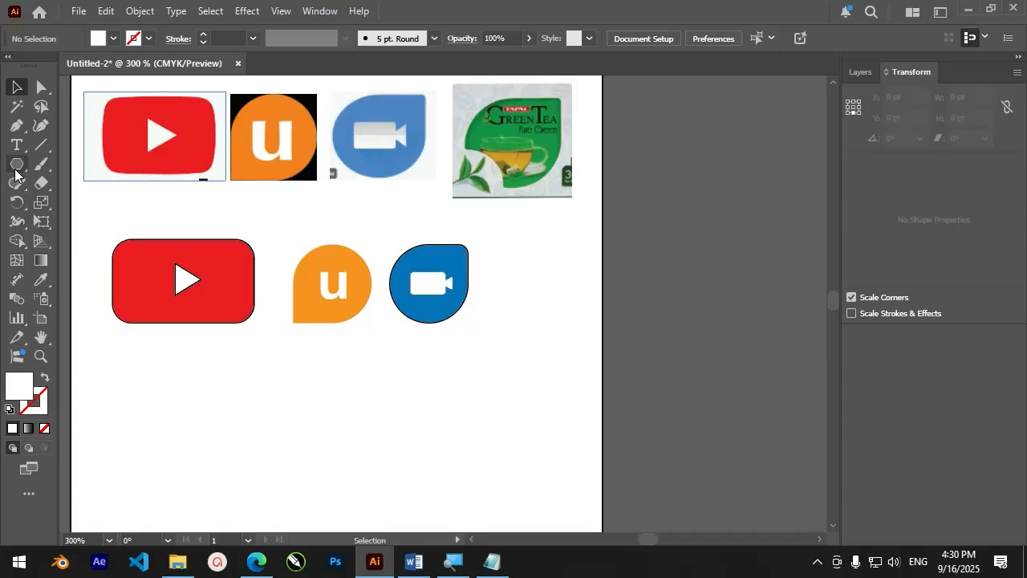
{"action": "left_click_drag", "start_coordinate": [15, 171], "coordinate": [56, 166]}
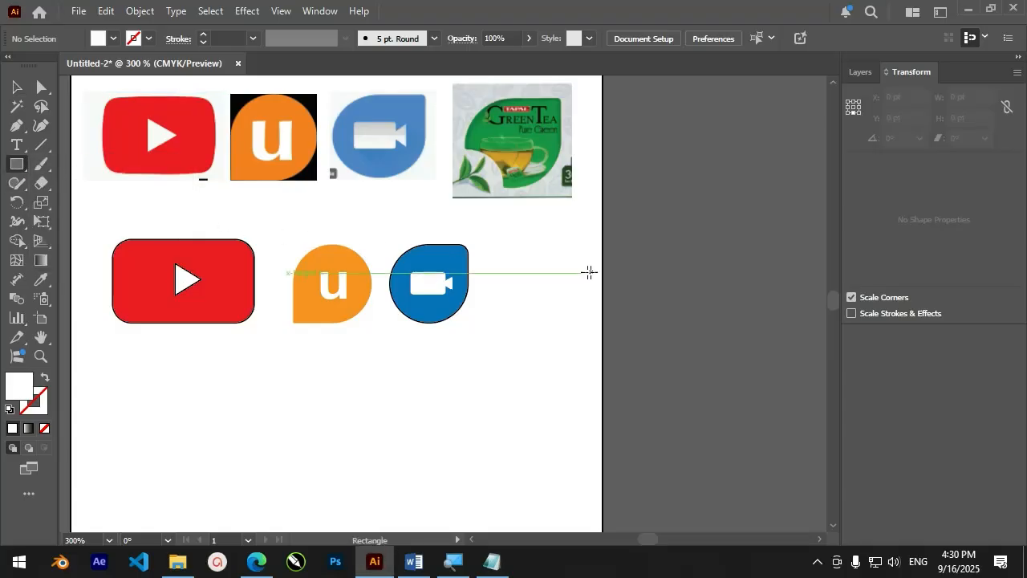
{"action": "left_click_drag", "start_coordinate": [487, 240], "coordinate": [572, 324]}
{"action": "key", "text": "ctrl+equal"}
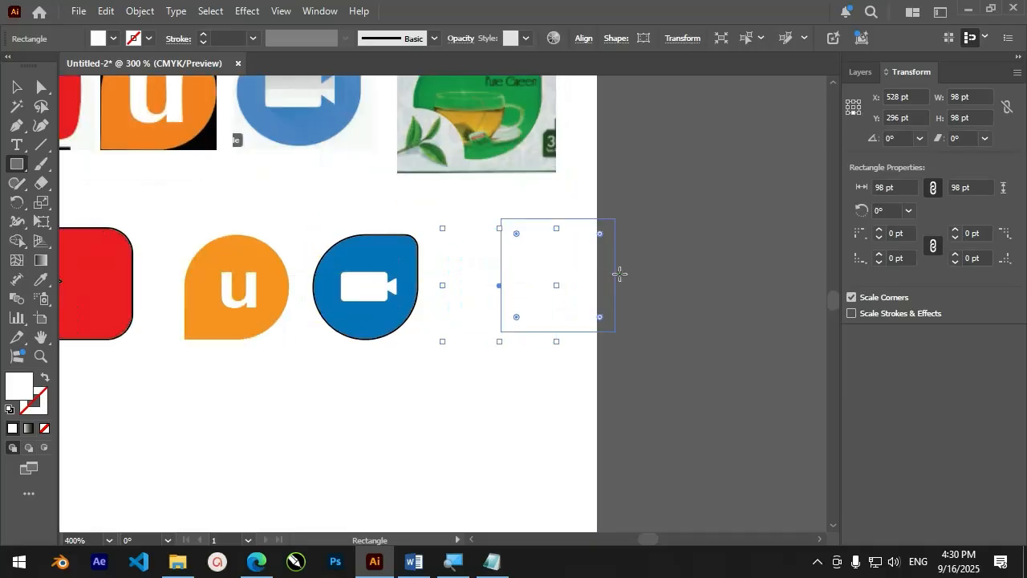
Fill the new square beside the blue camera logo with green
{"action": "left_click", "coordinate": [114, 40]}
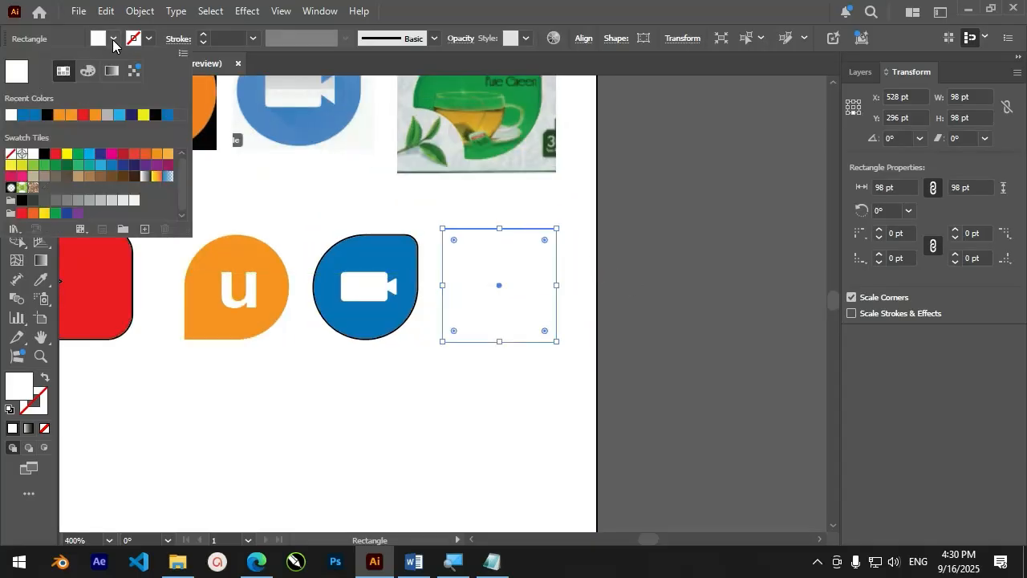
{"action": "left_click", "coordinate": [78, 154]}
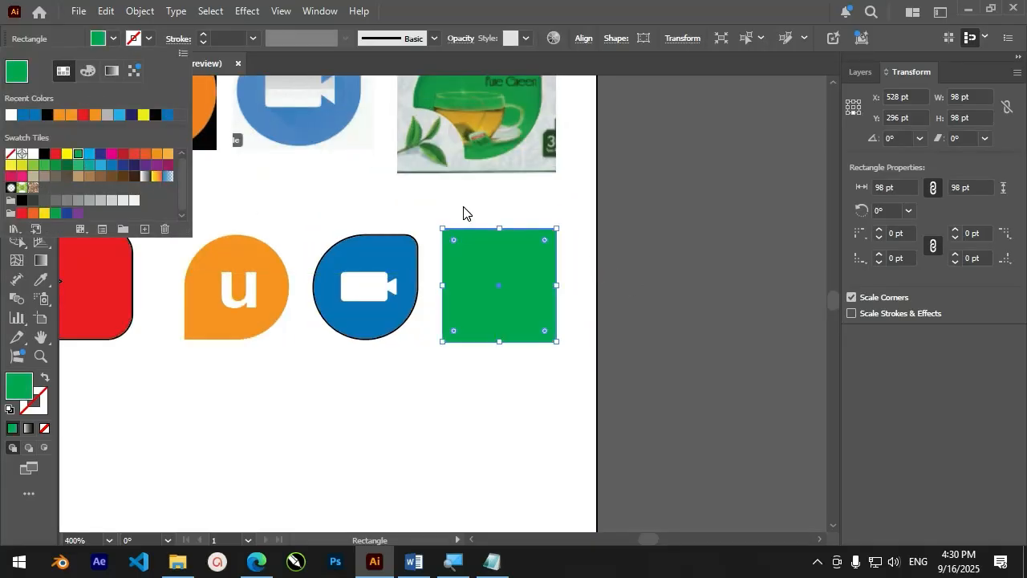
{"action": "left_click", "coordinate": [299, 183]}
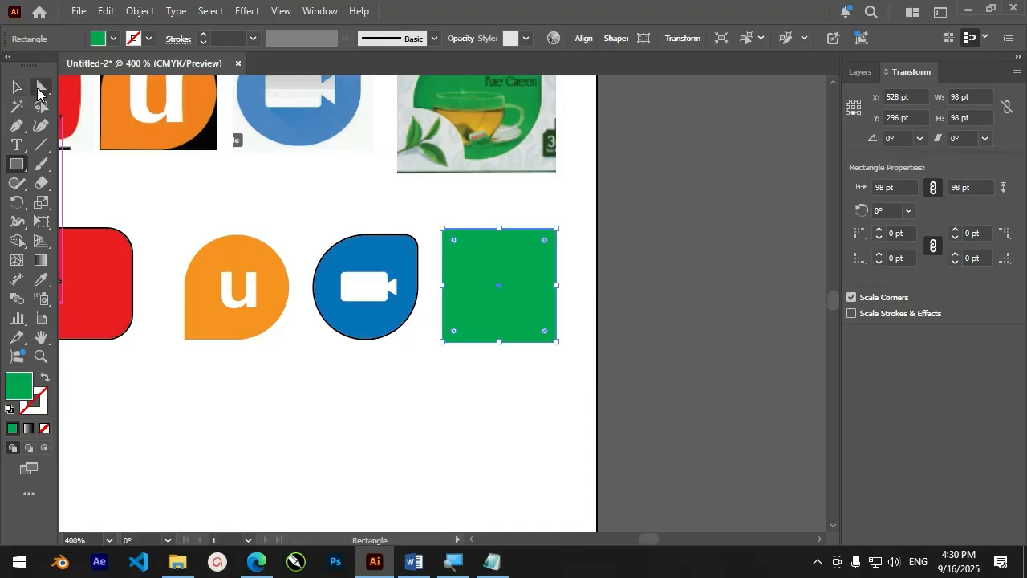
Round only the upper-left and lower-right corners of the green square to about 53 pt to form a leaf shape
{"action": "left_click", "coordinate": [38, 91]}
{"action": "left_click", "coordinate": [465, 264]}
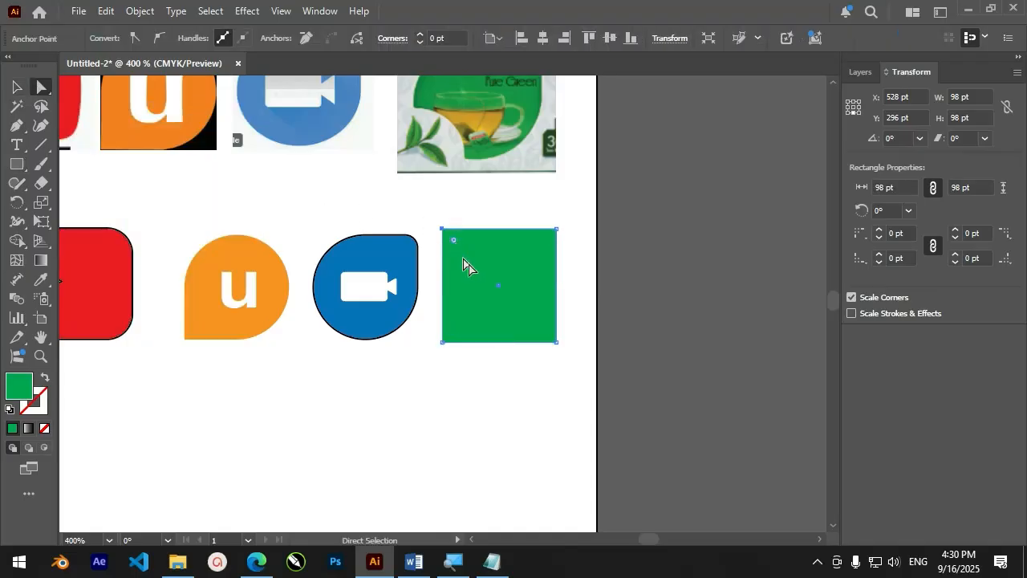
{"action": "left_click_drag", "start_coordinate": [581, 328], "coordinate": [536, 352]}
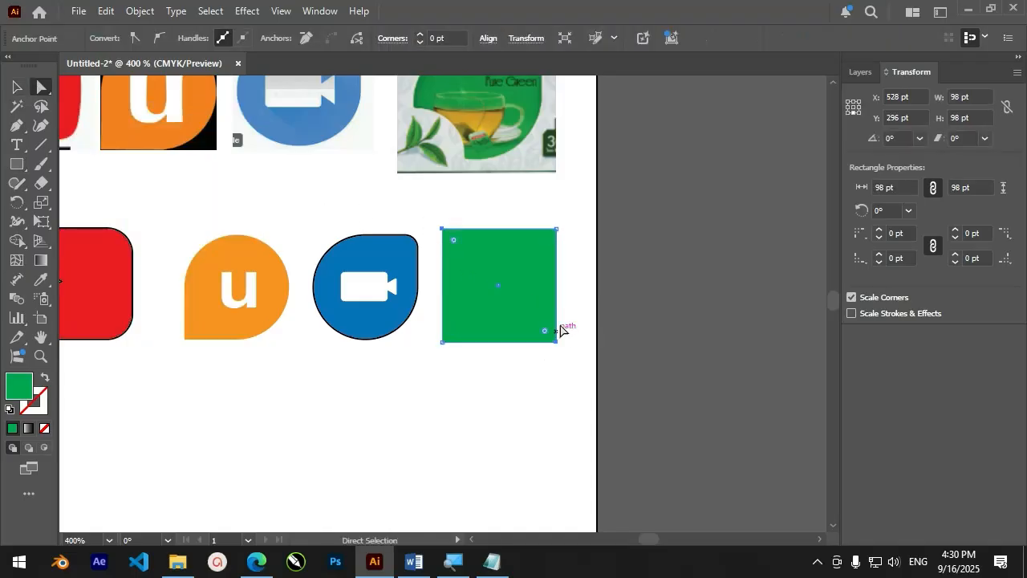
{"action": "scroll", "coordinate": [560, 329], "scroll_direction": "up", "scroll_amount": 3}
{"action": "left_click_drag", "start_coordinate": [337, 149], "coordinate": [462, 269]}
{"action": "scroll", "coordinate": [477, 319], "scroll_direction": "down", "scroll_amount": 3}
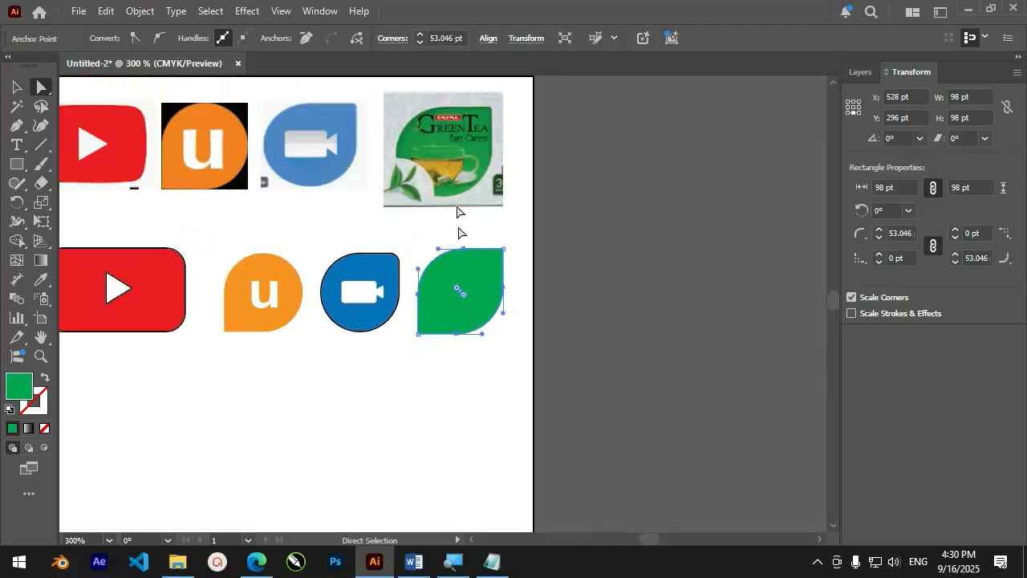
Select only the lower-left corner point of the green leaf shape
{"action": "scroll", "coordinate": [461, 233], "scroll_direction": "up", "scroll_amount": 5}
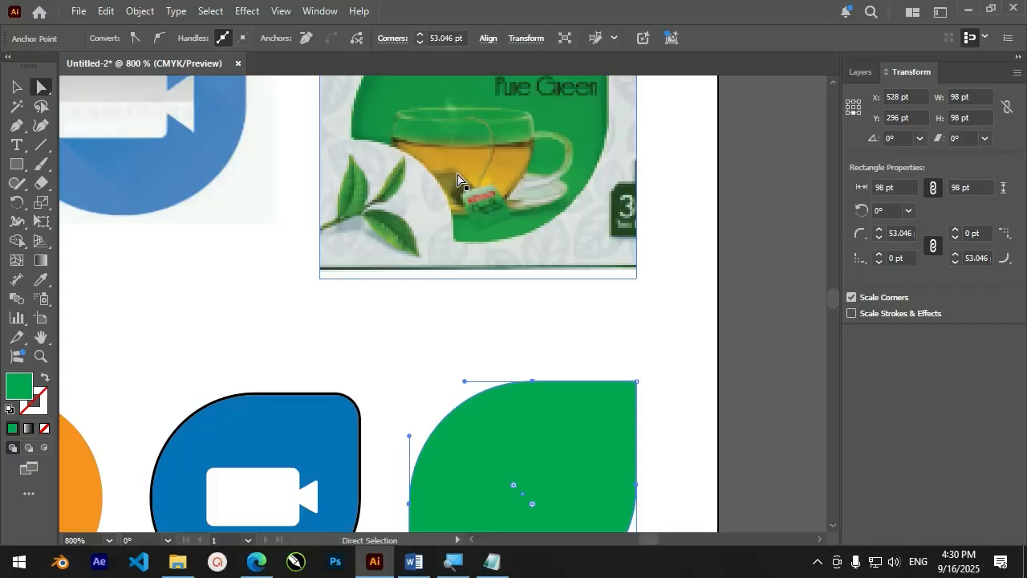
{"action": "scroll", "coordinate": [503, 265], "scroll_direction": "down", "scroll_amount": 4}
{"action": "scroll", "coordinate": [492, 353], "scroll_direction": "up", "scroll_amount": 4}
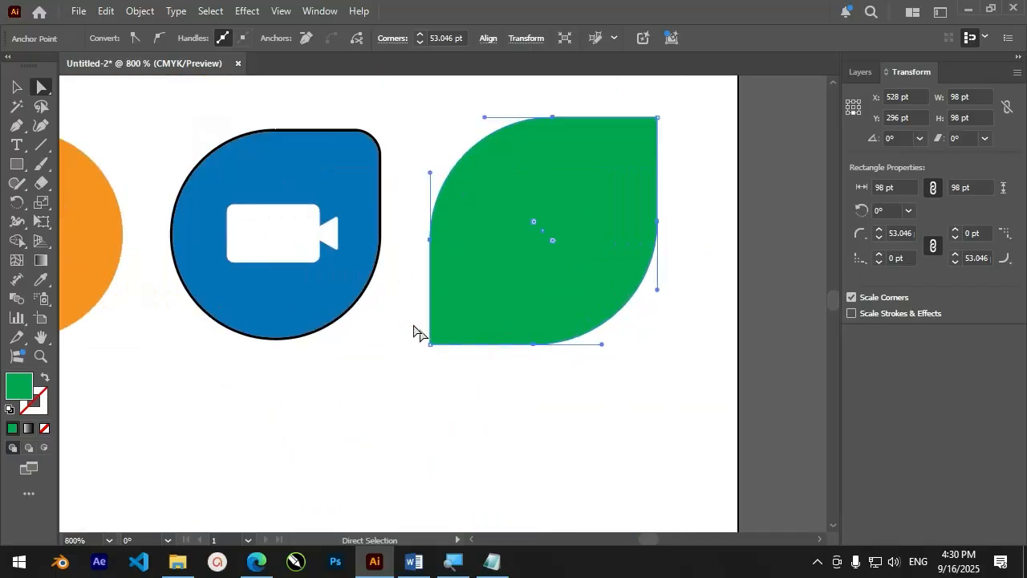
{"action": "left_click_drag", "start_coordinate": [457, 365], "coordinate": [458, 361]}
{"action": "scroll", "coordinate": [443, 347], "scroll_direction": "up", "scroll_amount": 2}
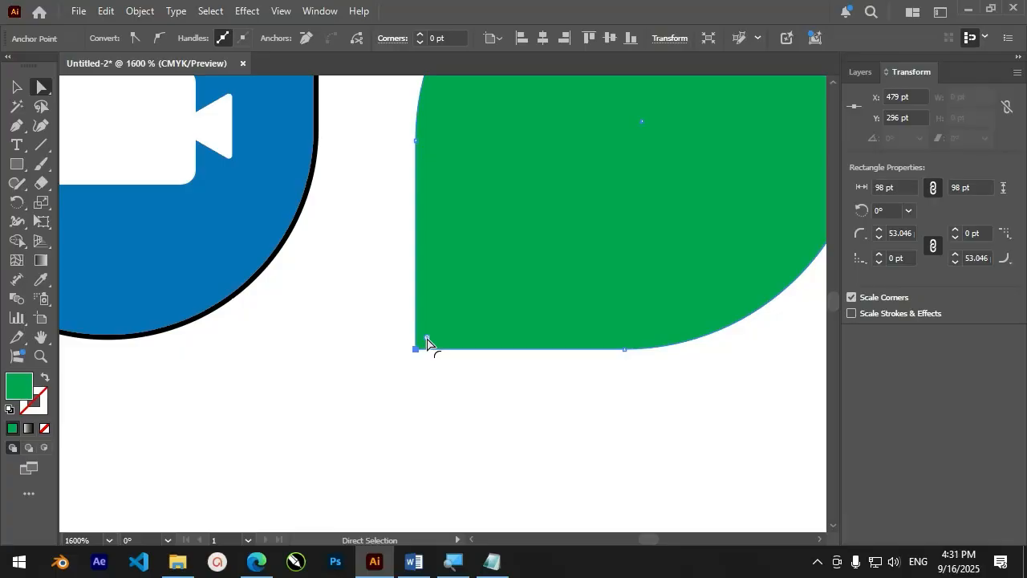
Try cutting the green shape's lower-left corner inward with an inverted round of about 38 pt, and undo it
{"action": "key", "text": "alt"}
{"action": "left_click_drag", "start_coordinate": [428, 343], "coordinate": [604, 189]}
{"action": "scroll", "coordinate": [470, 376], "scroll_direction": "down", "scroll_amount": 5}
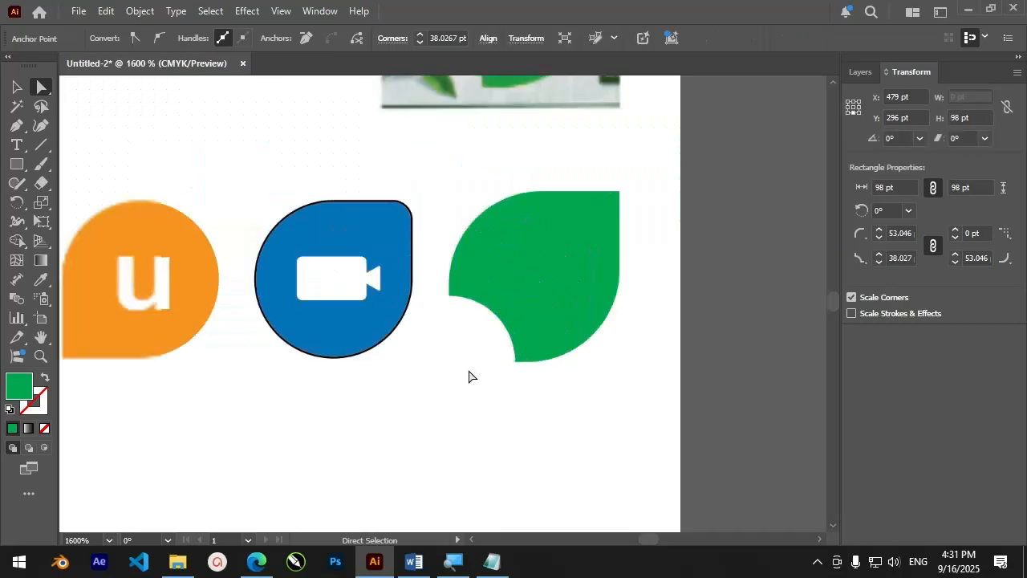
{"action": "scroll", "coordinate": [470, 376], "scroll_direction": "up", "scroll_amount": 2}
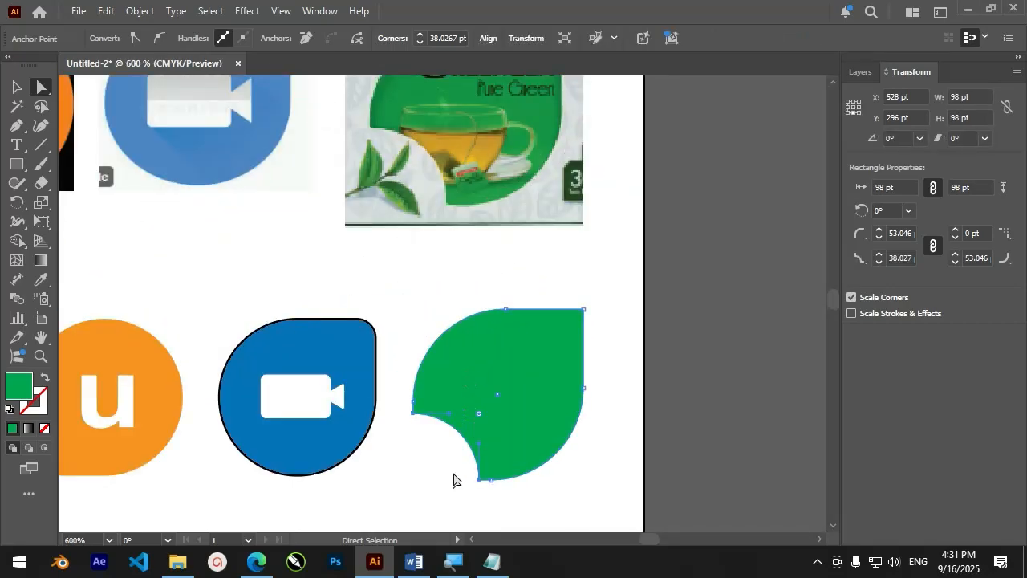
{"action": "scroll", "coordinate": [454, 479], "scroll_direction": "up", "scroll_amount": 1}
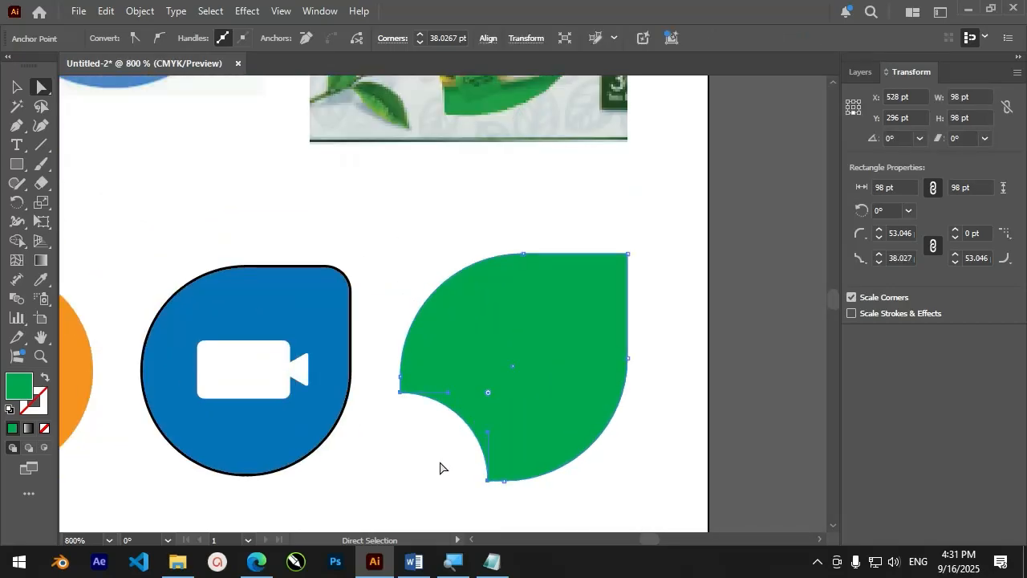
{"action": "key", "text": "ctrl+z"}
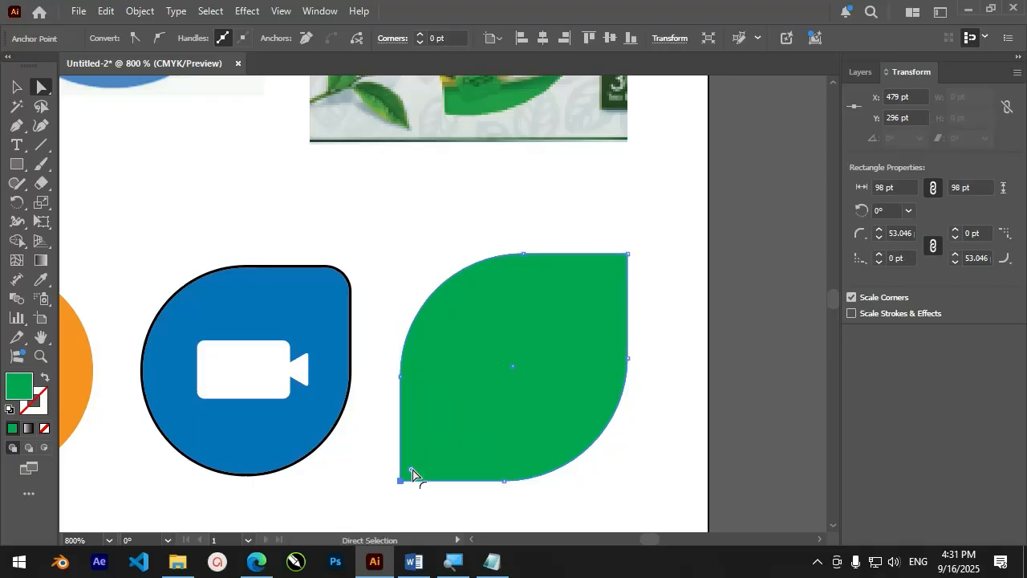
Round the green shape's lower-left corner to about 38 pt, switch it to the inverted round style, and deselect the shape
{"action": "left_click_drag", "start_coordinate": [412, 473], "coordinate": [495, 405]}
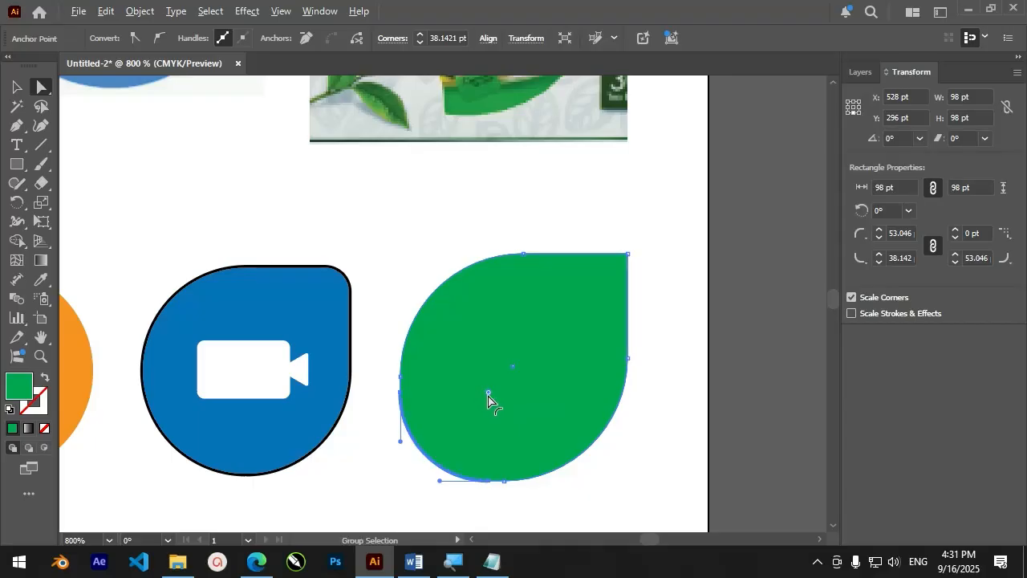
{"action": "left_click", "coordinate": [488, 395], "text": "alt"}
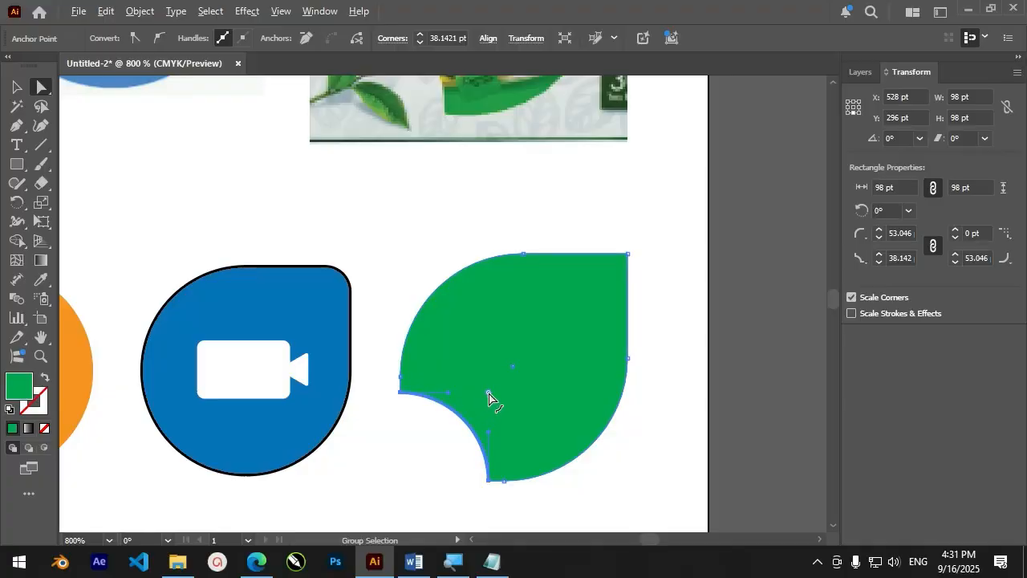
{"action": "left_click", "coordinate": [488, 395], "text": "alt"}
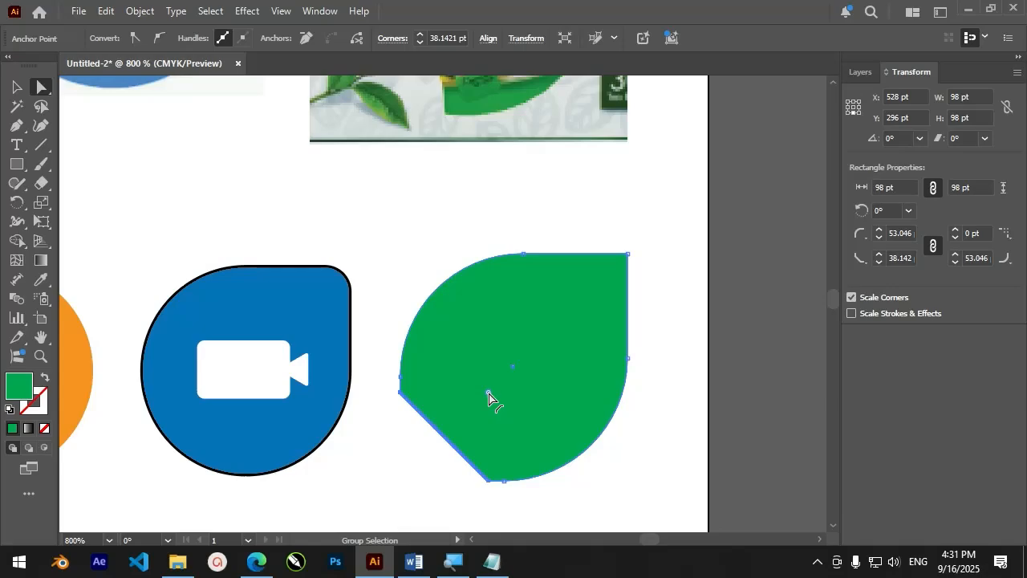
{"action": "left_click", "coordinate": [488, 395], "text": "alt"}
{"action": "left_click", "coordinate": [488, 394], "text": "alt"}
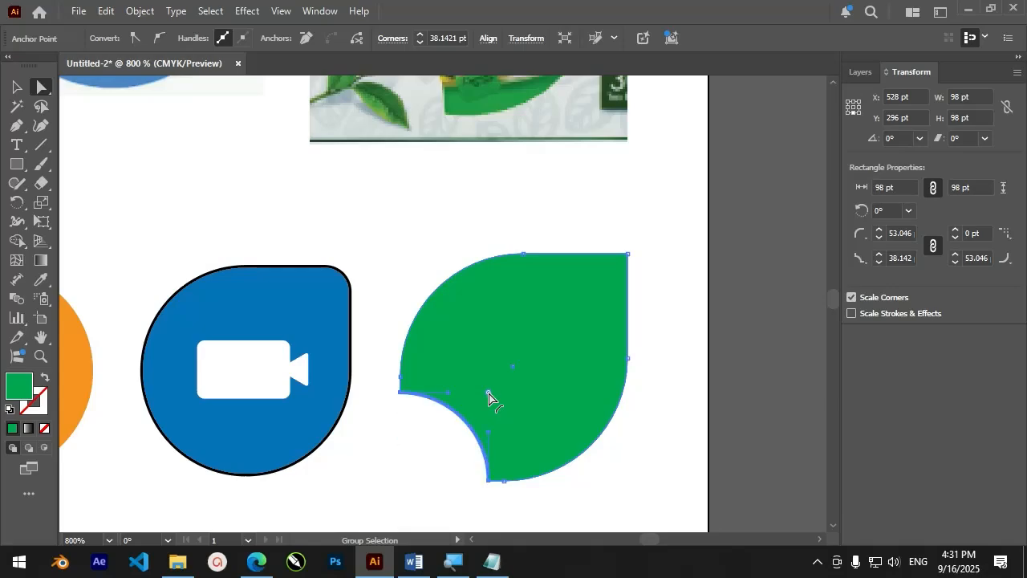
{"action": "scroll", "coordinate": [494, 440], "scroll_direction": "down", "scroll_amount": 2}
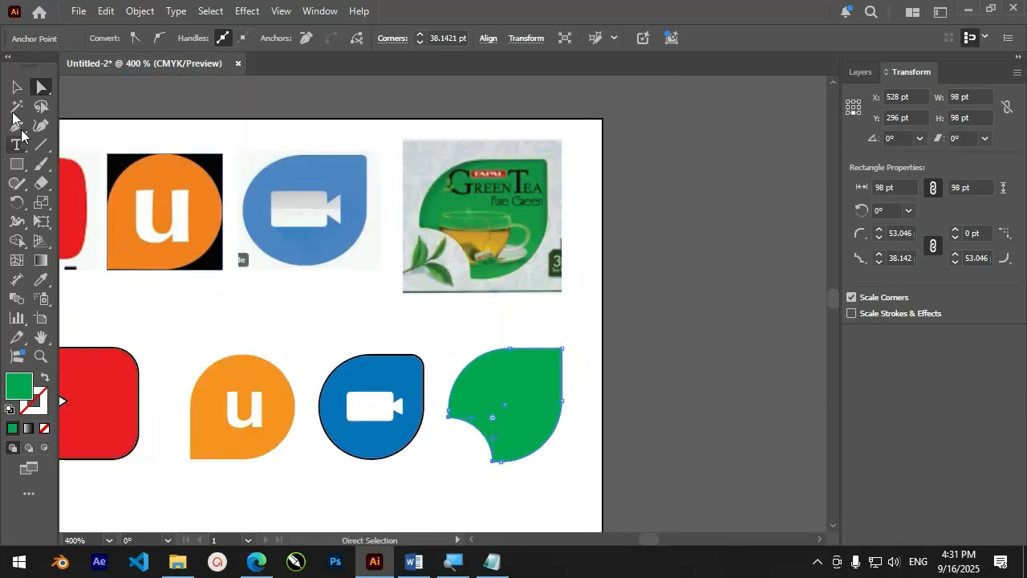
{"action": "left_click", "coordinate": [16, 86]}
{"action": "left_click", "coordinate": [439, 315]}
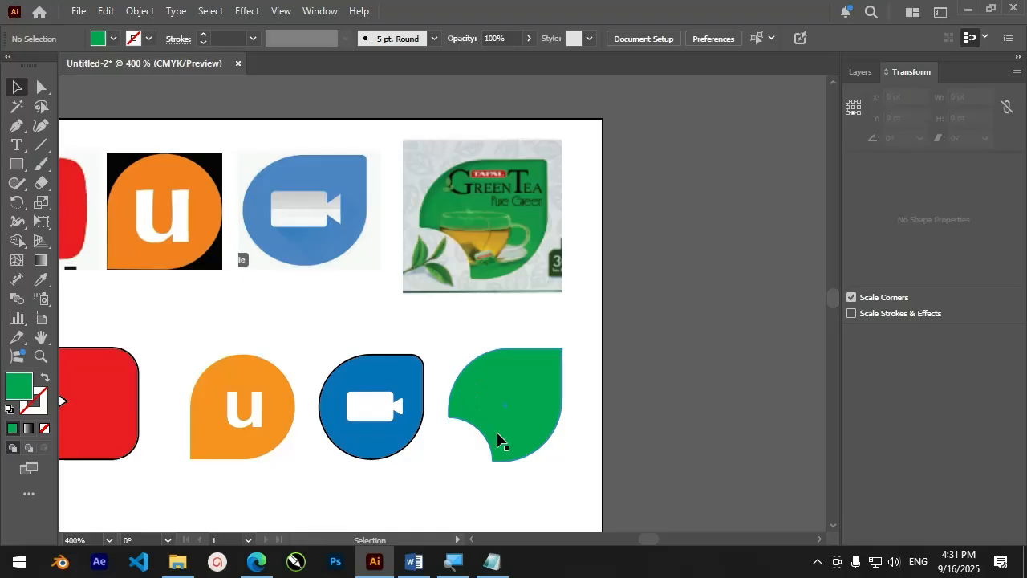
{"action": "scroll", "coordinate": [497, 440], "scroll_direction": "down", "scroll_amount": 2}
{"action": "scroll", "coordinate": [358, 447], "scroll_direction": "up", "scroll_amount": 1}
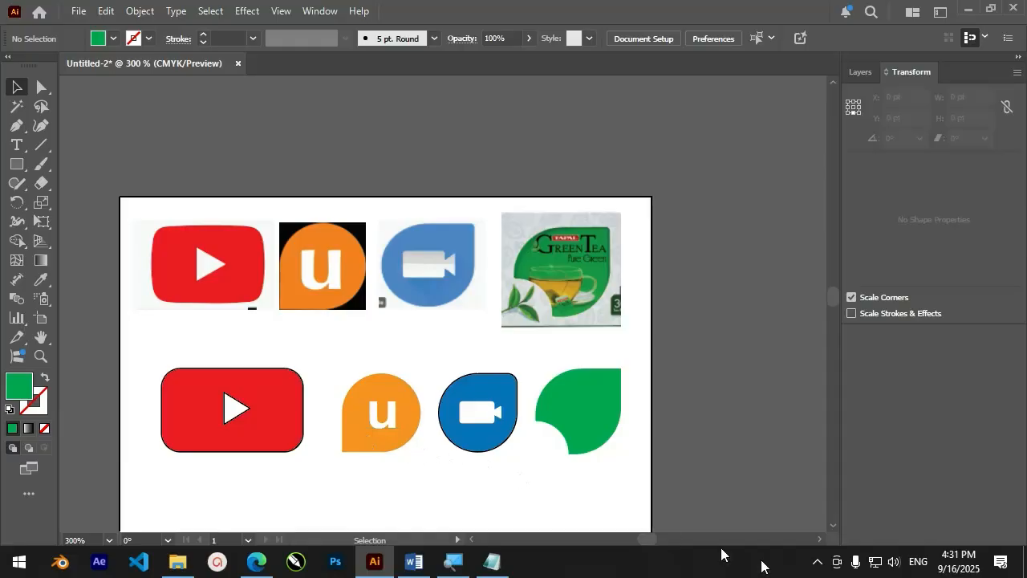
{"action": "left_click", "coordinate": [815, 561]}
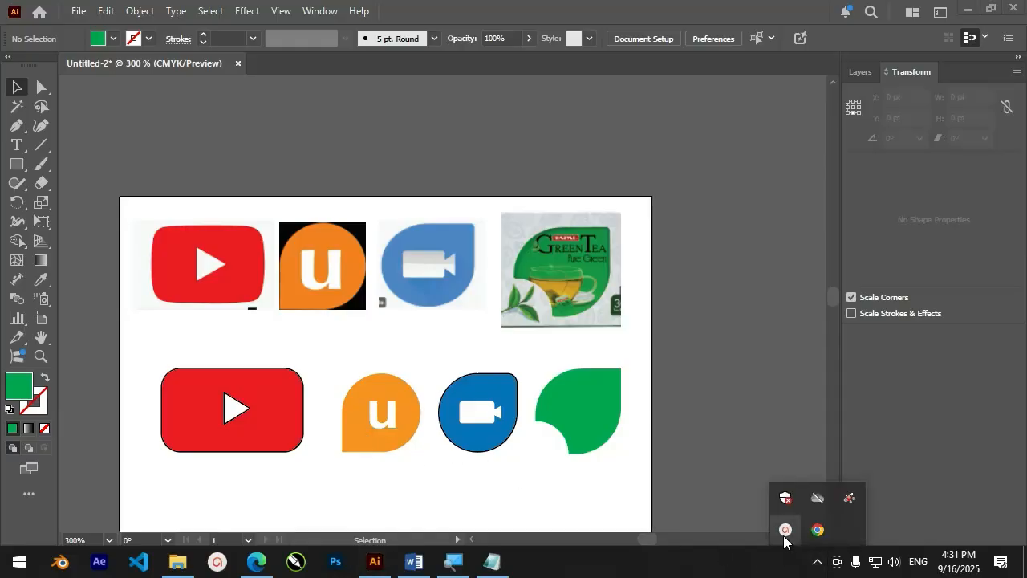